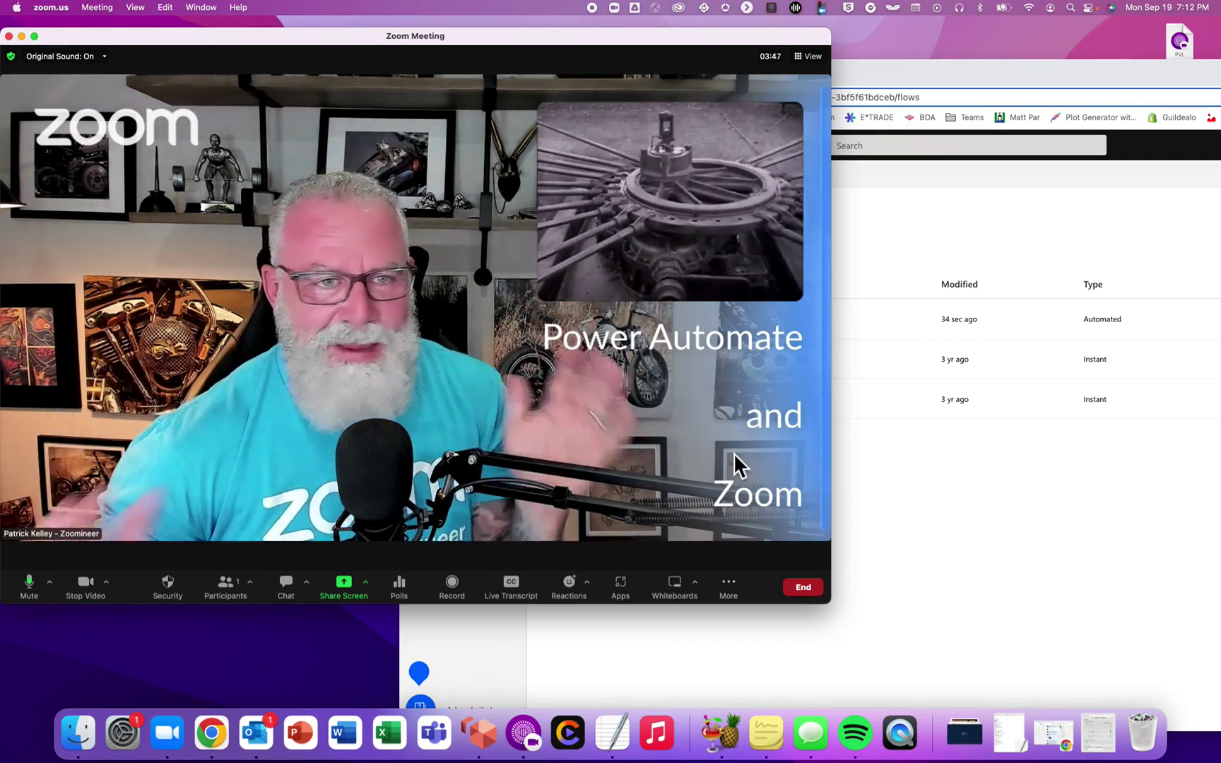
# Switch to the browser showing the list of cloud flows in Power Automate.
pyautogui.click(1065, 520)
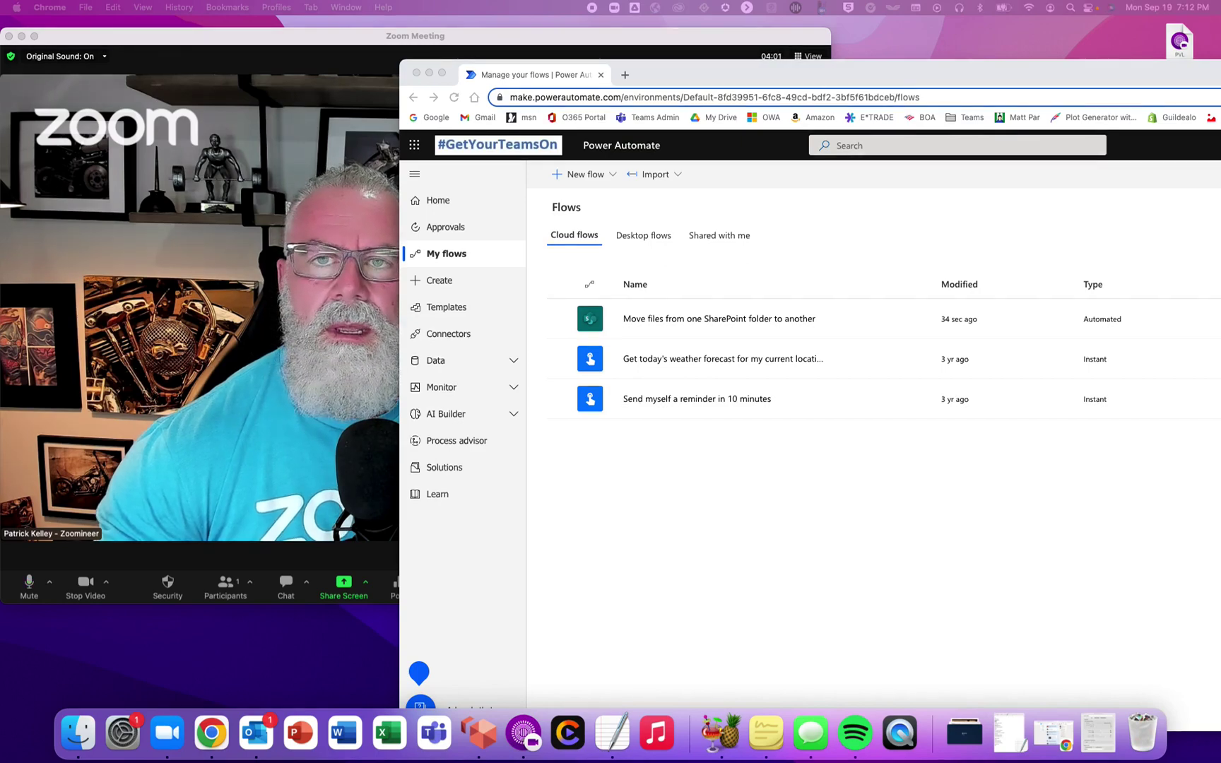
pyautogui.moveTo(1220, 117)
pyautogui.mouseDown()
pyautogui.moveTo(373, 115)
pyautogui.moveTo(1220, 116)
pyautogui.mouseUp()
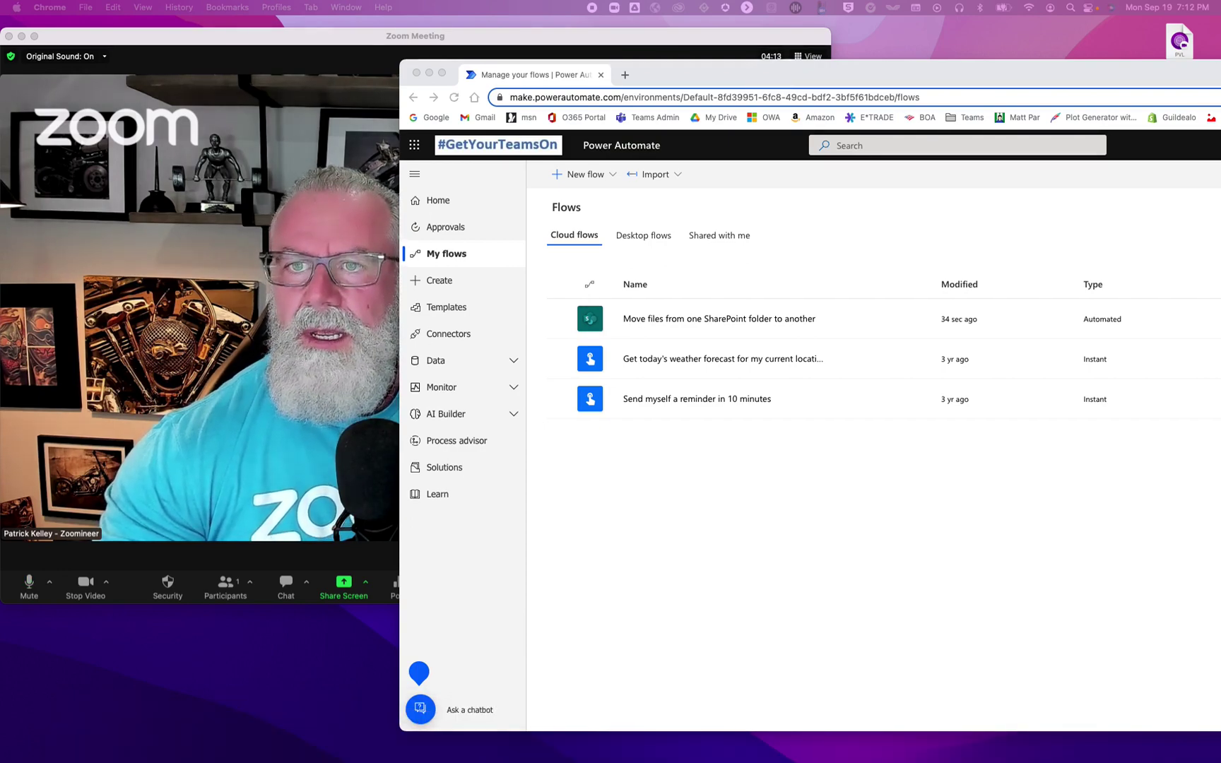
# Switch to Amazon WorkSpaces and show the General folder of the [Zoom] SharePoint Integration Channel site in SharePoint.
pyautogui.press('super+Tab')
pyautogui.moveTo(861, 16); pyautogui.dragTo(662, 15)
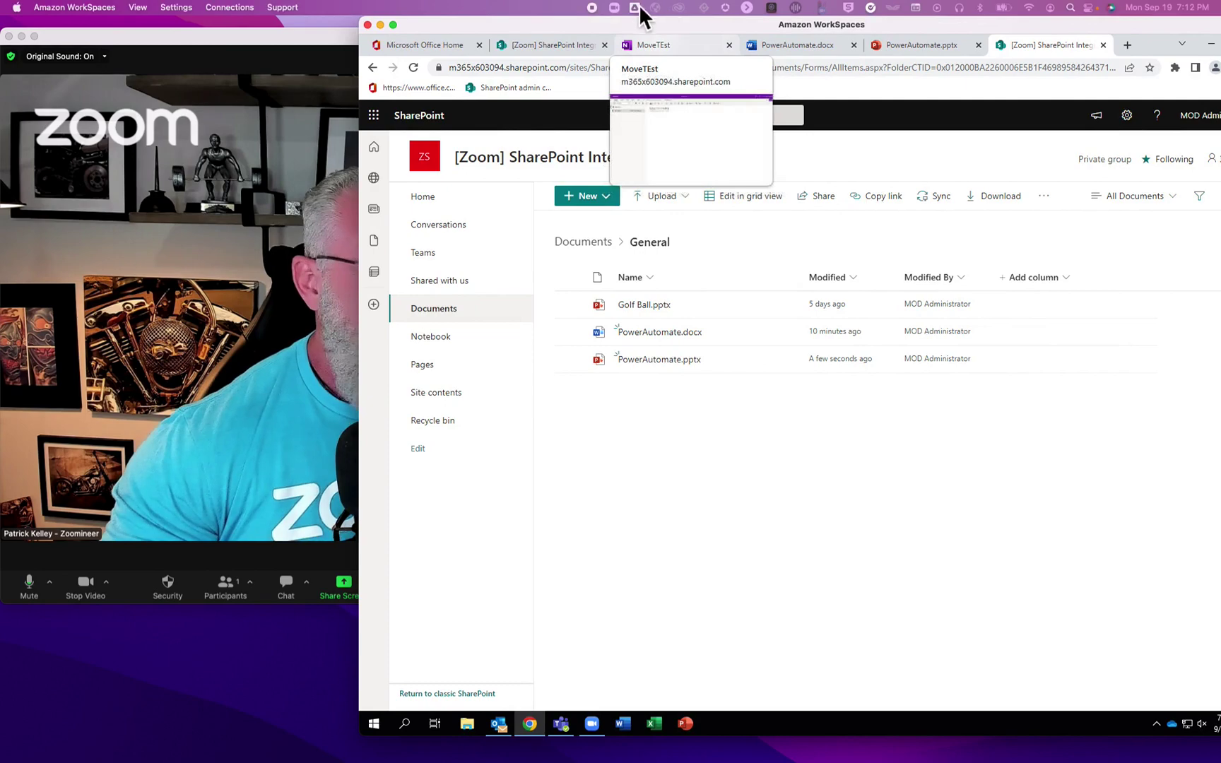
pyautogui.click(44, 41)
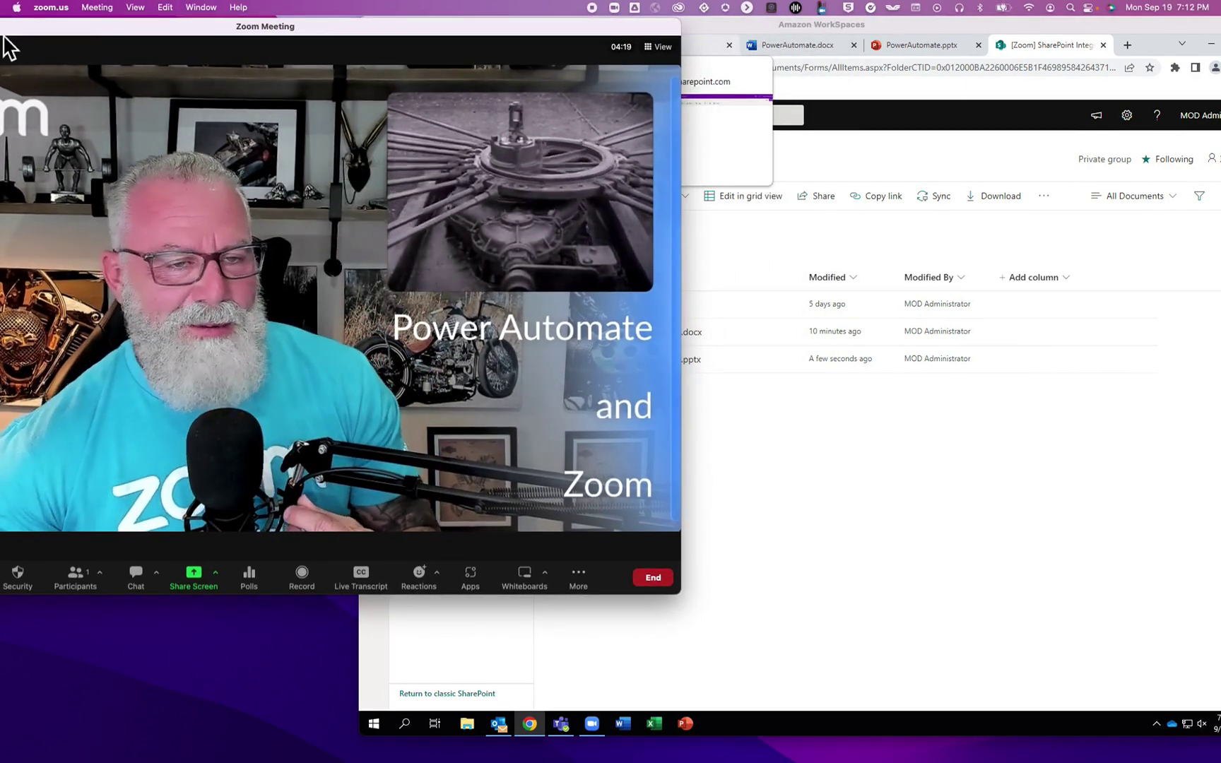
pyautogui.click(752, 27)
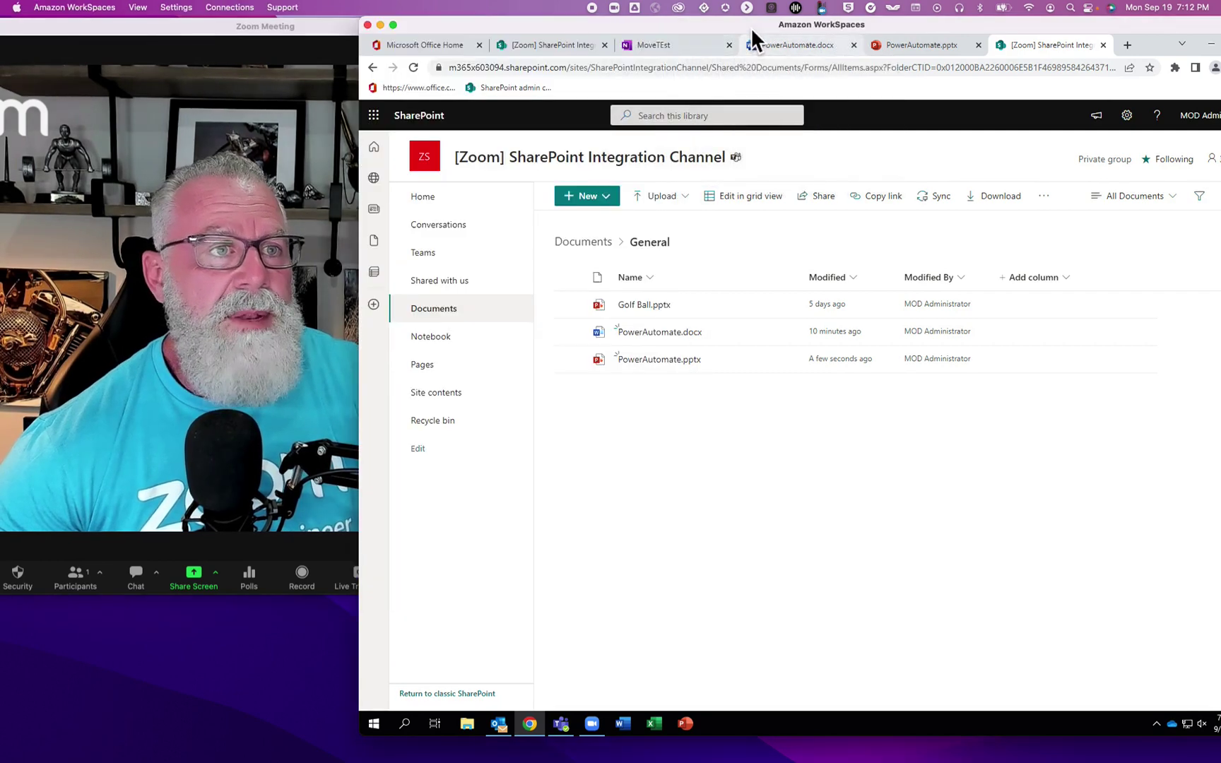
pyautogui.click(560, 46)
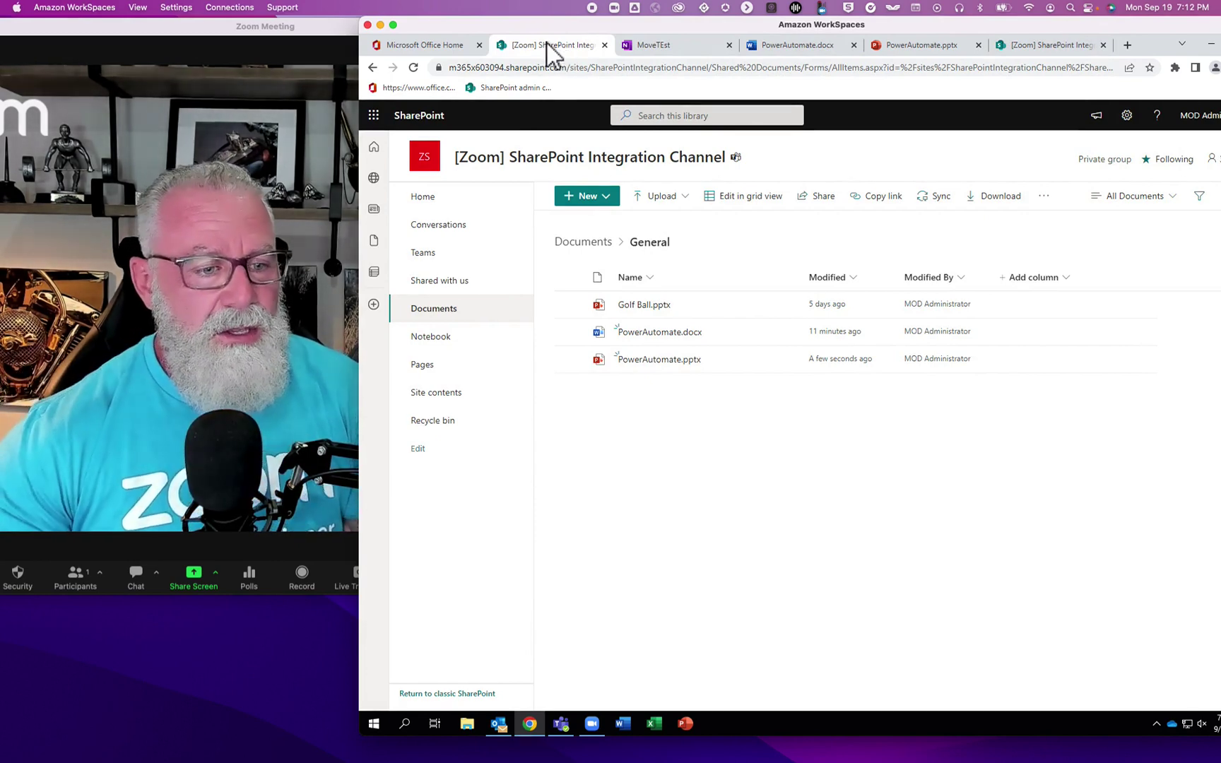
# Switch to Zoom's SharePoint Integration Channel chat, close its channel details and restore the window to a smaller size.
pyautogui.click(592, 728)
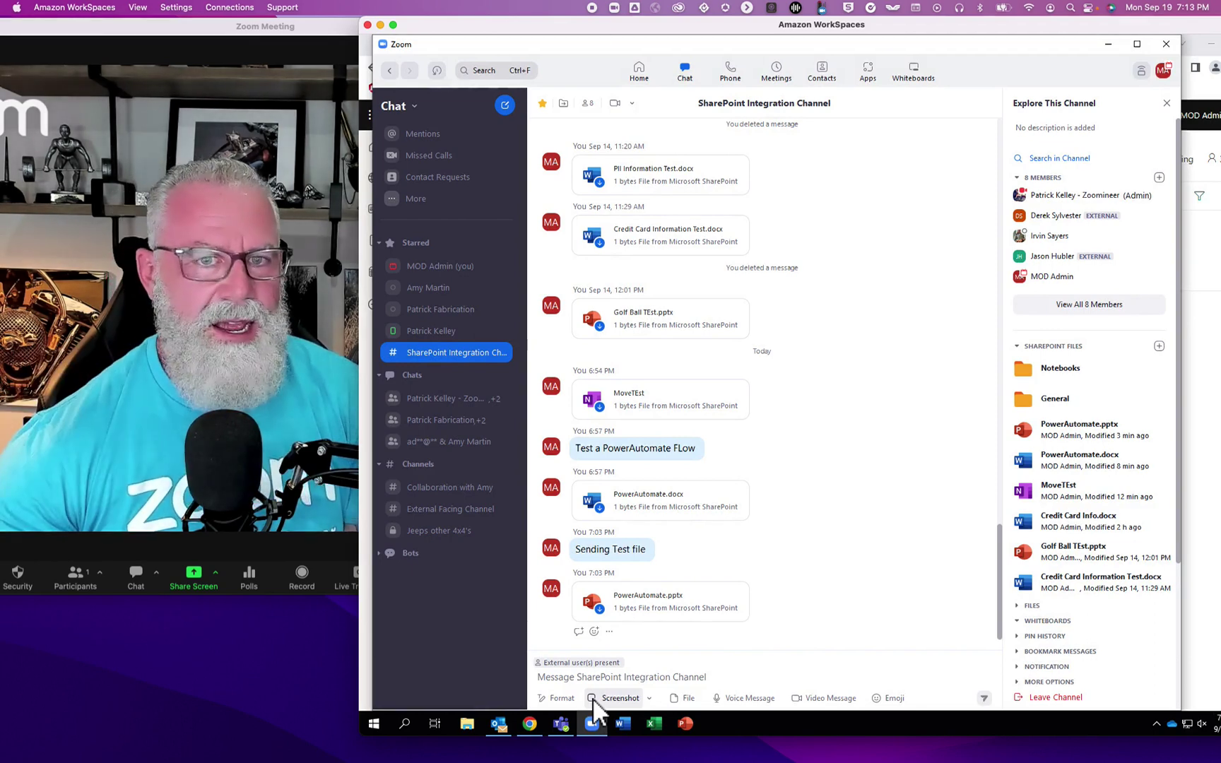
pyautogui.click(1016, 345)
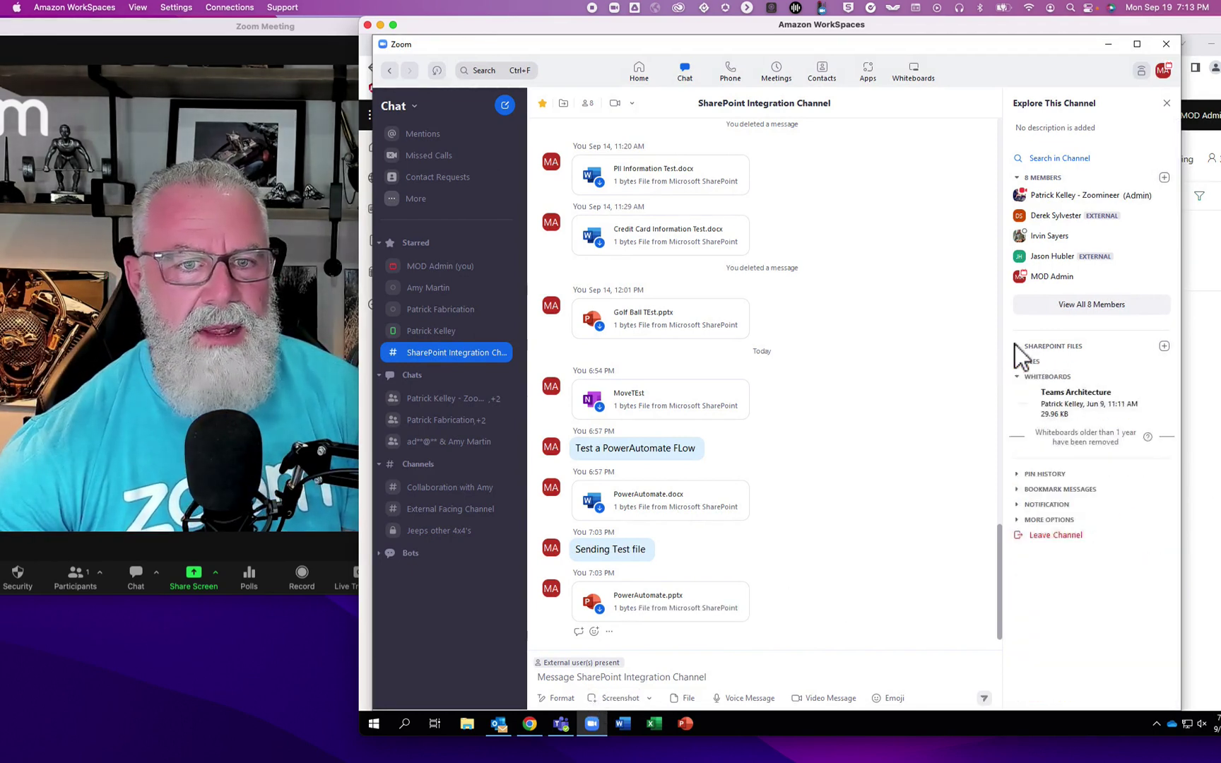
pyautogui.click(1166, 103)
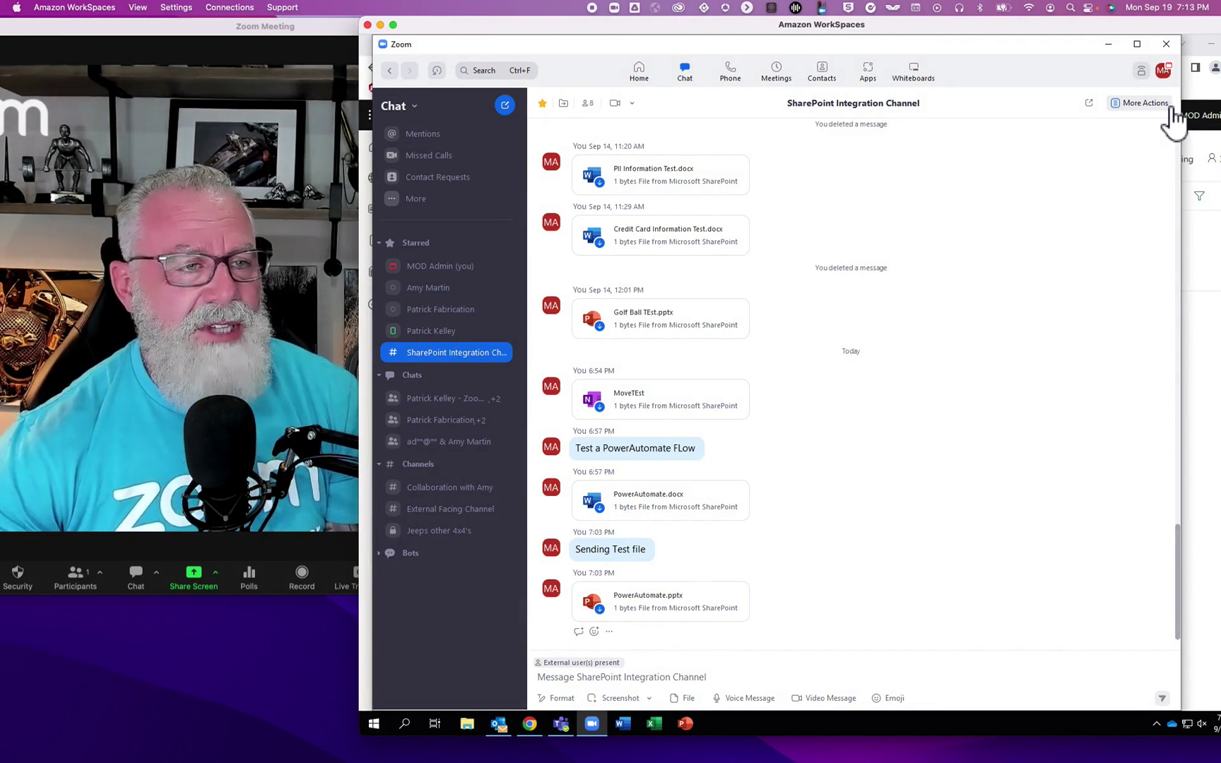
pyautogui.moveTo(966, 48); pyautogui.dragTo(981, 174)
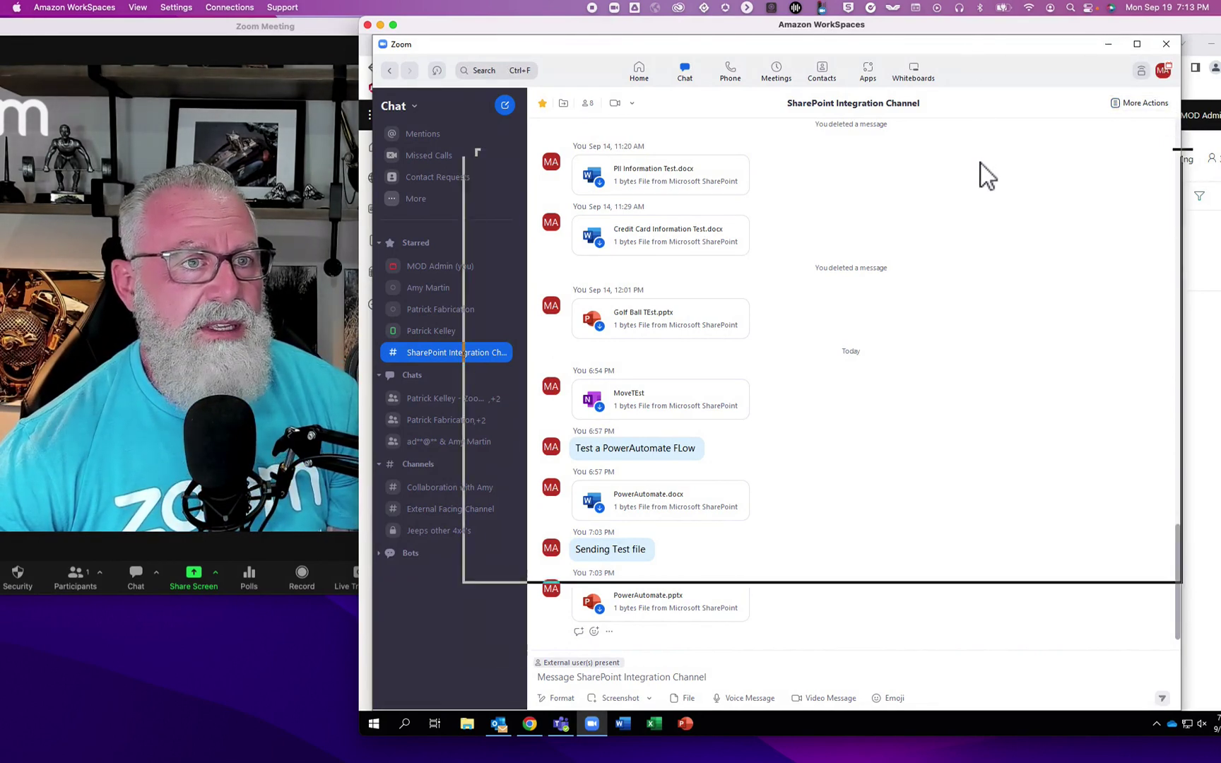
# Return to the SharePoint General folder in Chrome after checking the Zoom chat, and dismiss the meeting reminder.
pyautogui.click(592, 55)
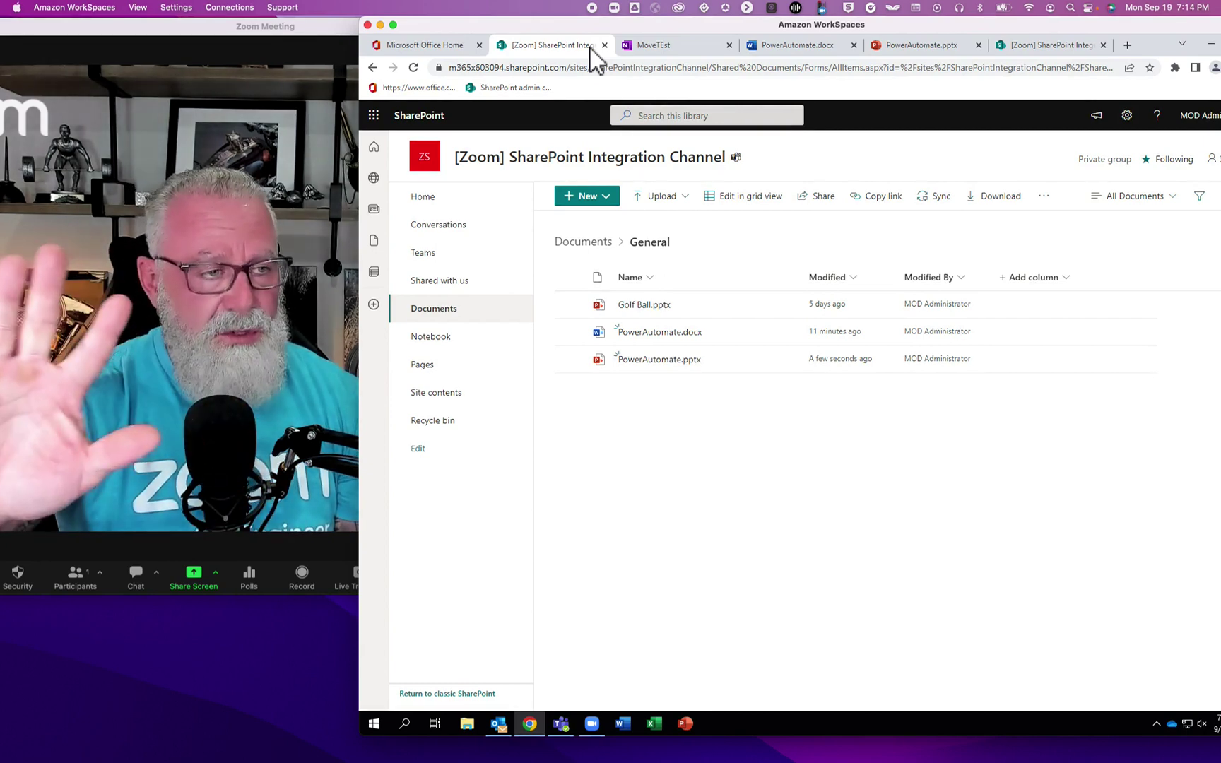
pyautogui.click(591, 717)
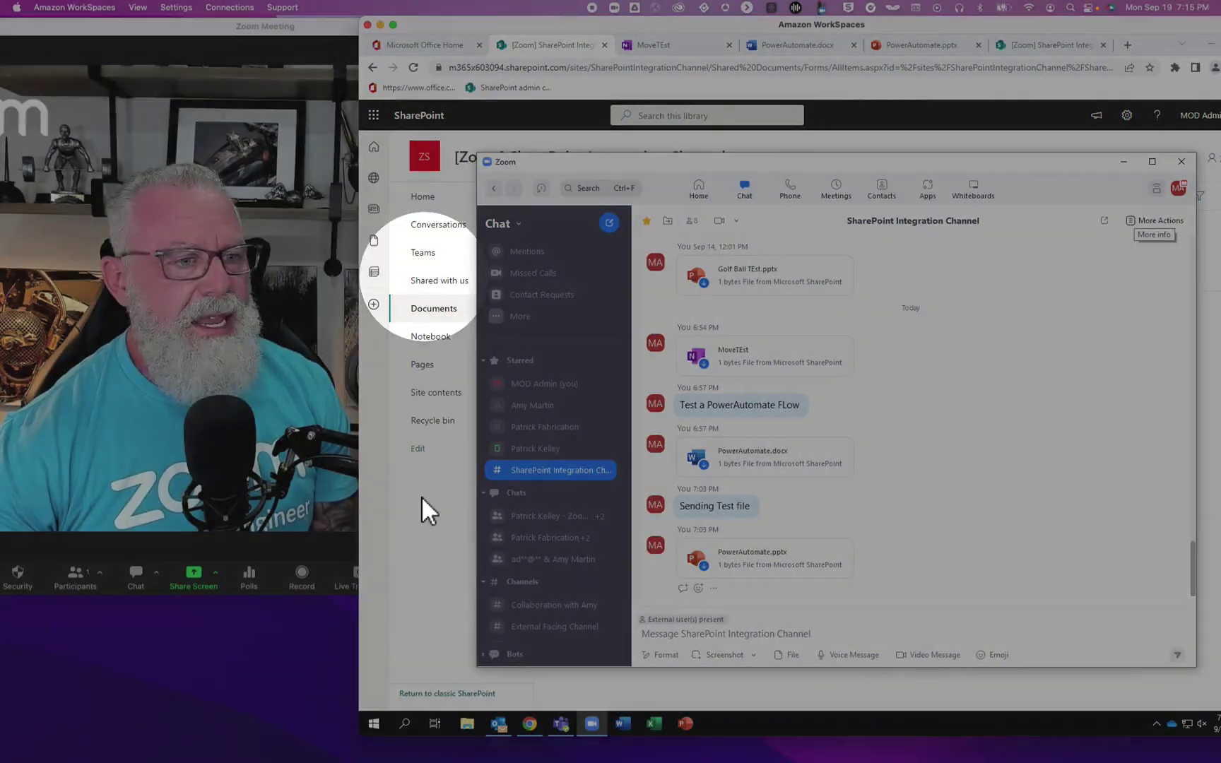
pyautogui.click(422, 497)
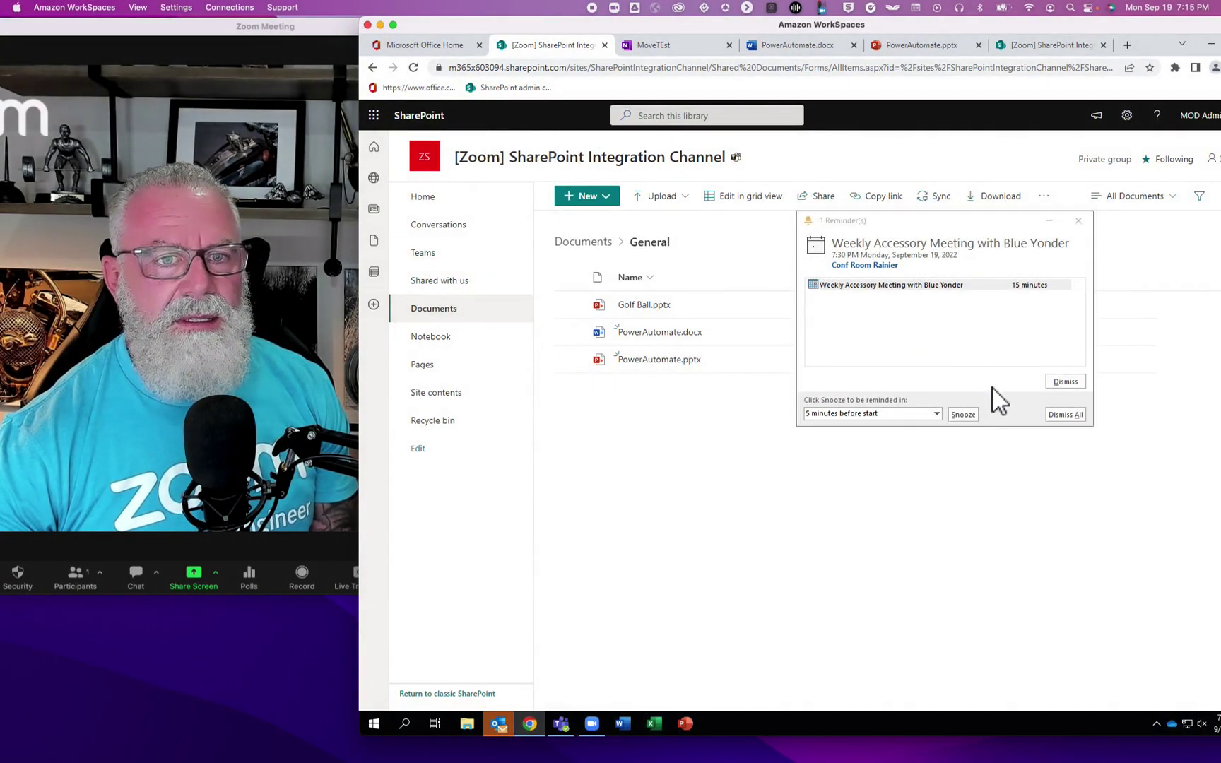
pyautogui.click(1053, 381)
# Open the SharePoint site's linked team in Microsoft Teams and close the leftover Join conversation browser tab.
pyautogui.click(660, 331)
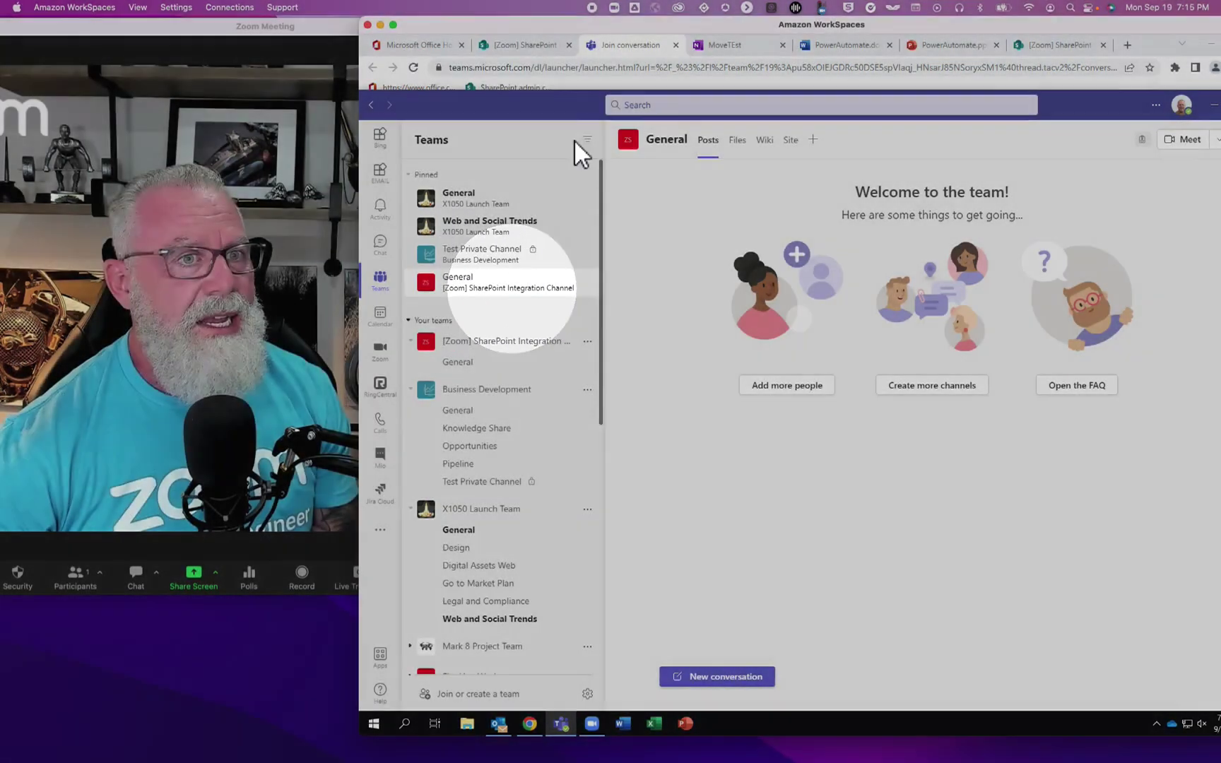
pyautogui.click(530, 47)
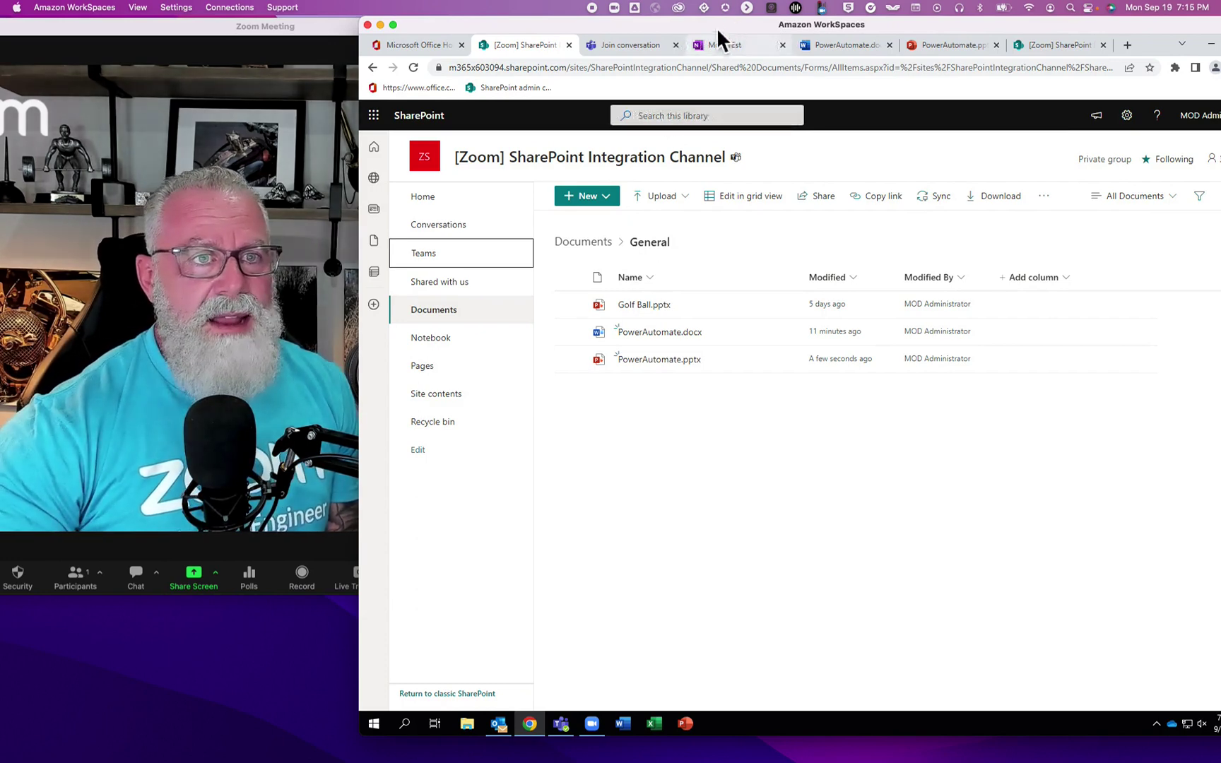
pyautogui.click(675, 45)
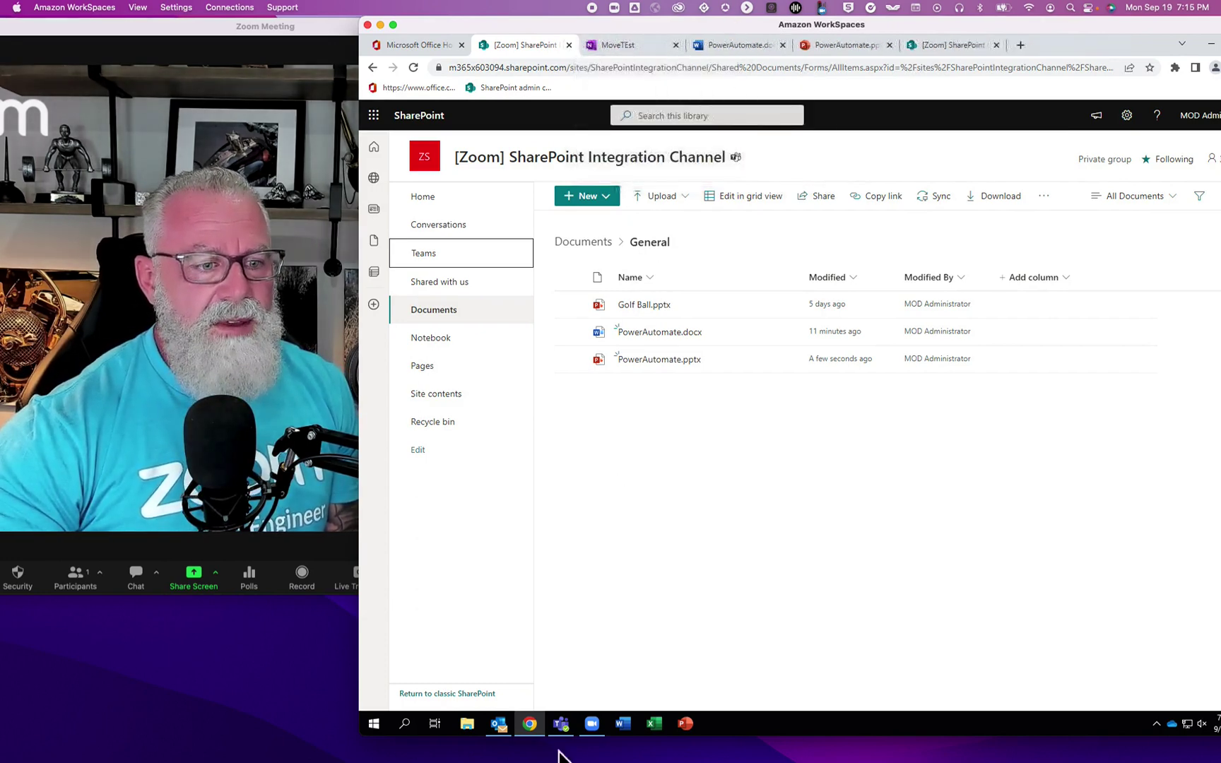
# Show the team in Teams and the channel in Zoom, and open the top level of the SharePoint Documents library.
pyautogui.click(564, 721)
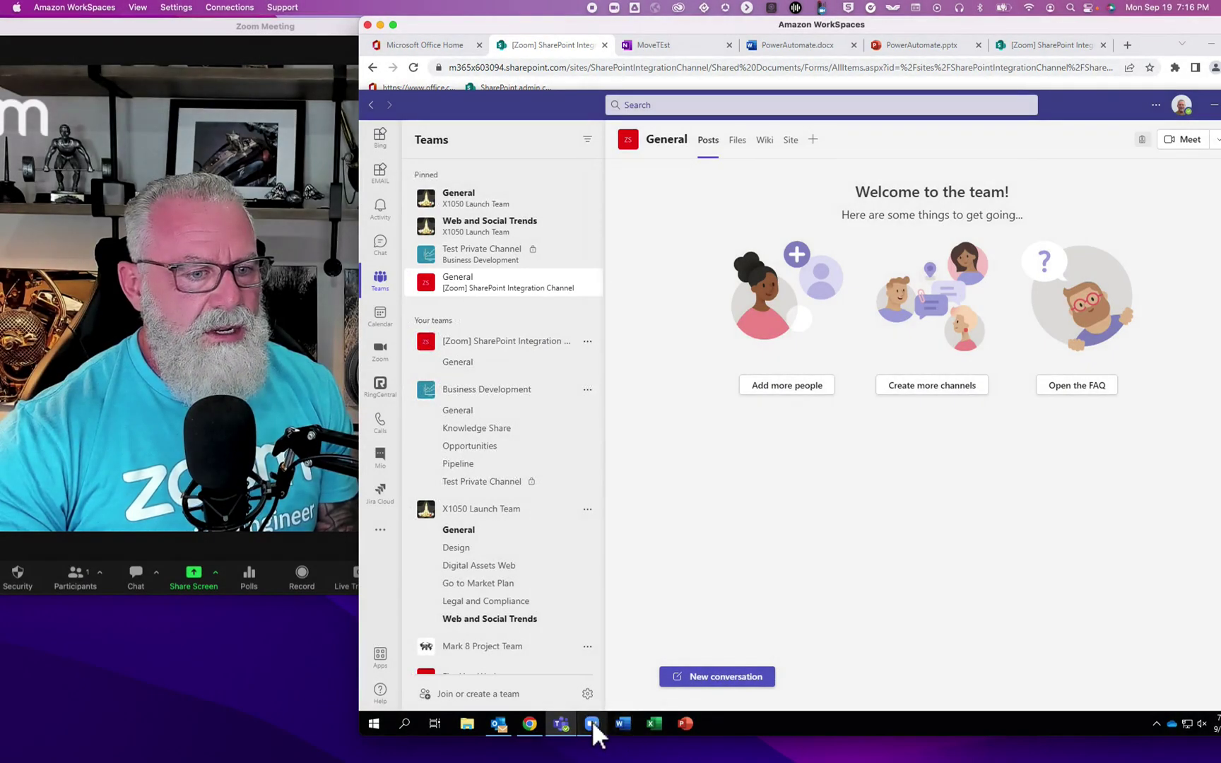
pyautogui.click(592, 724)
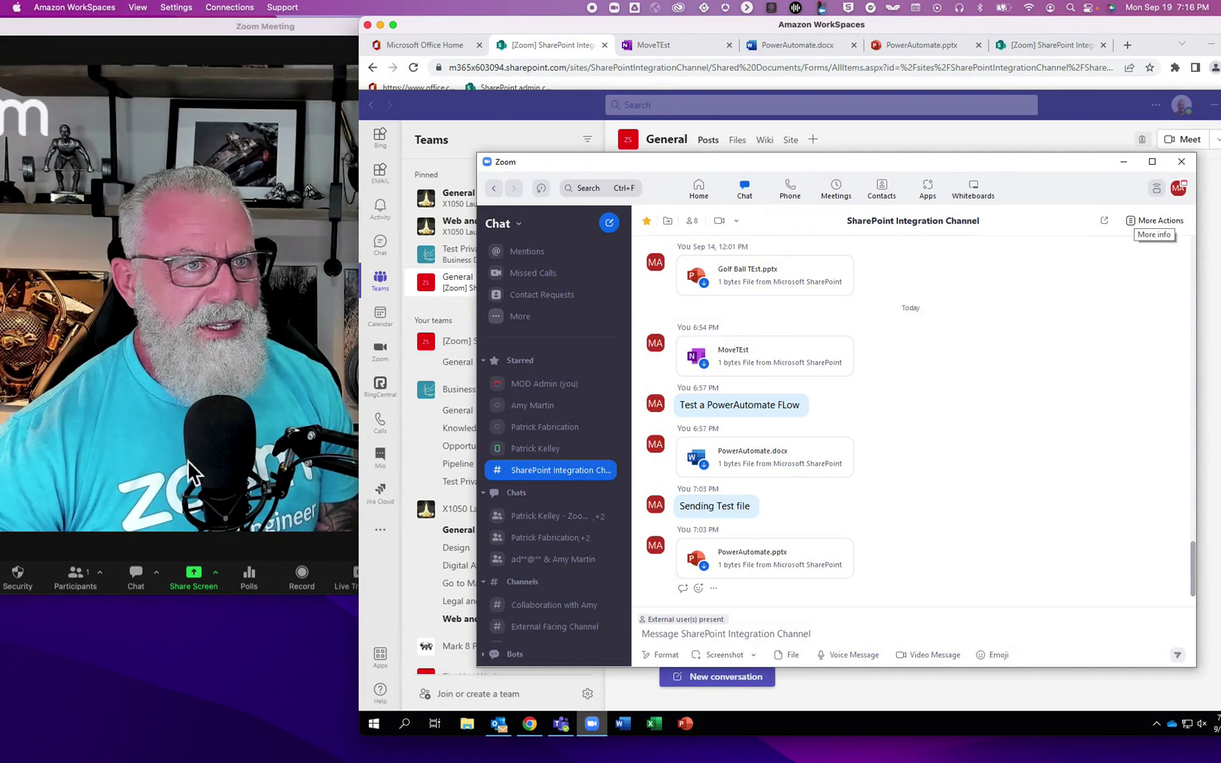
pyautogui.click(550, 48)
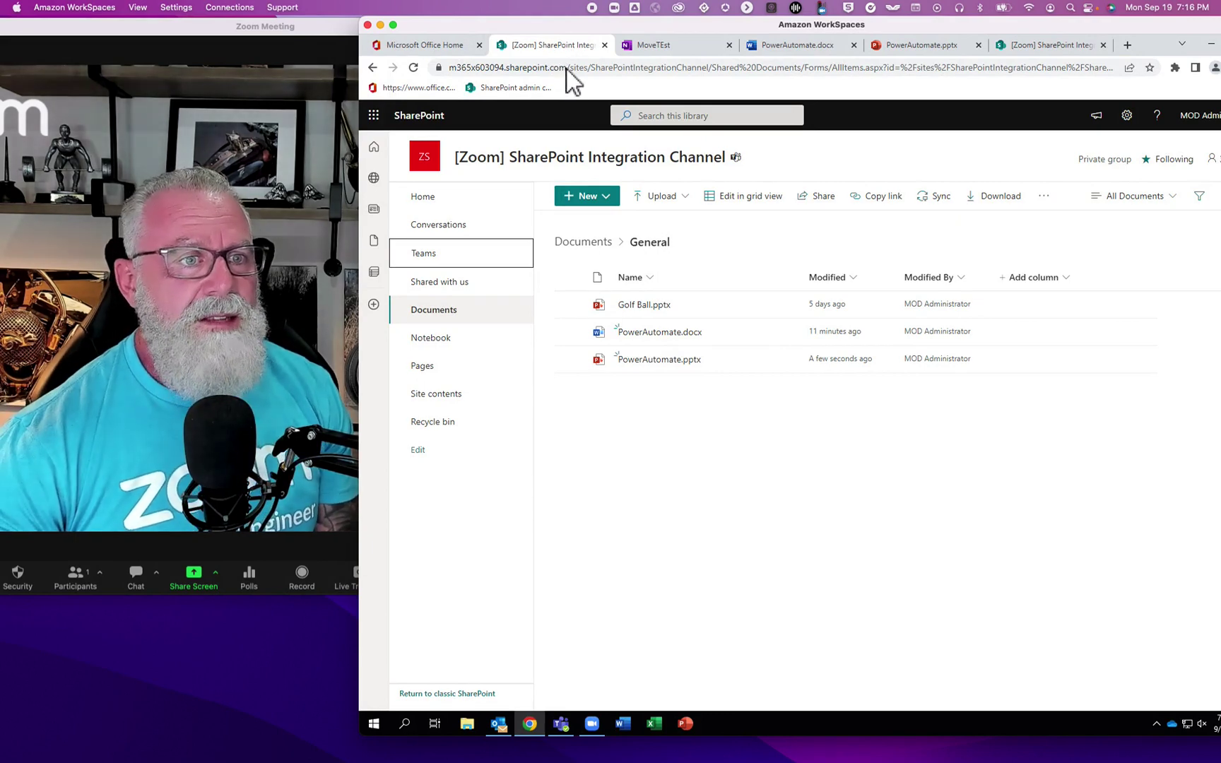
pyautogui.click(583, 243)
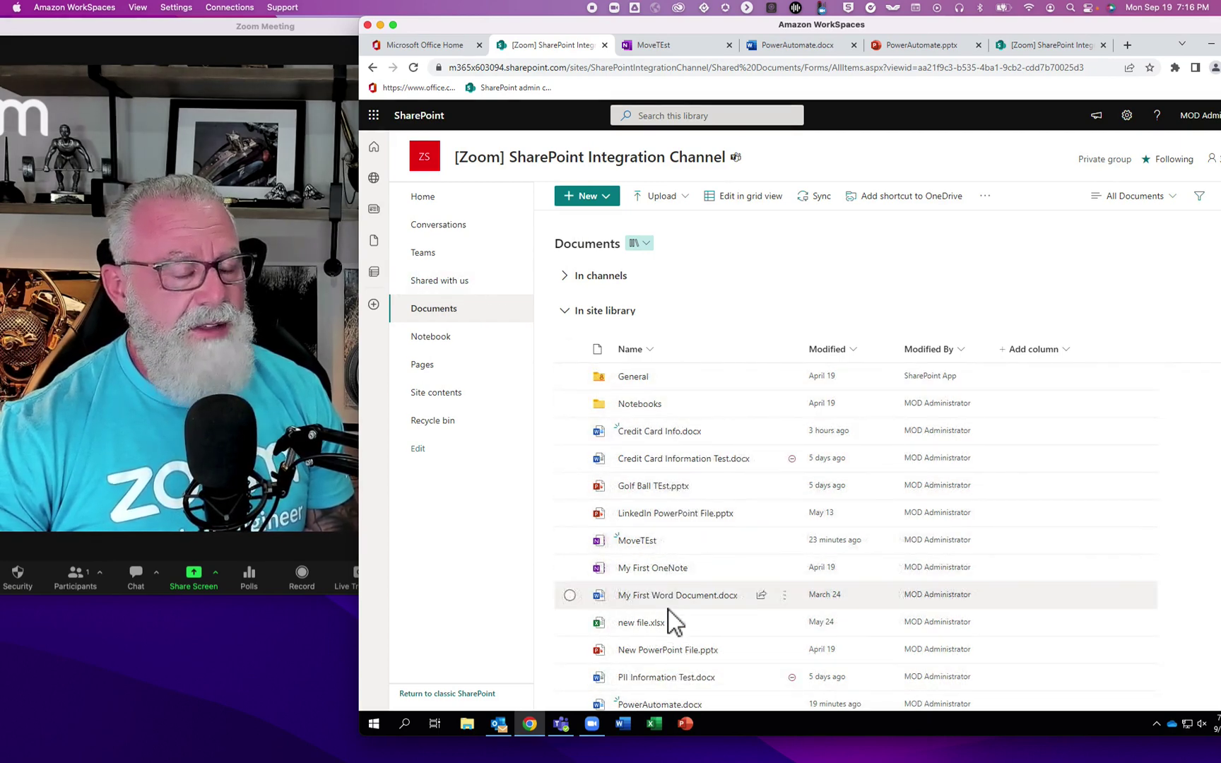
pyautogui.moveTo(673, 606)
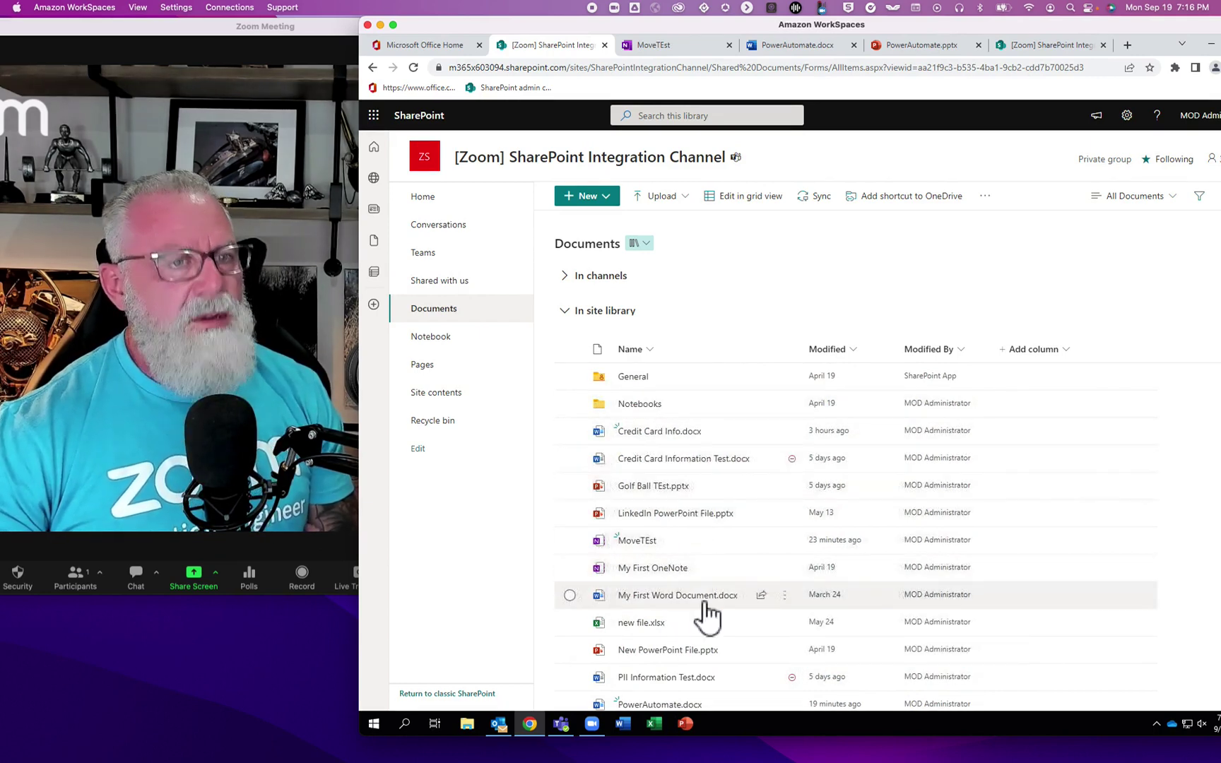
# Switch to Zoom and examine the SharePoint files listed in the SharePoint Integration Channel's details.
pyautogui.click(592, 724)
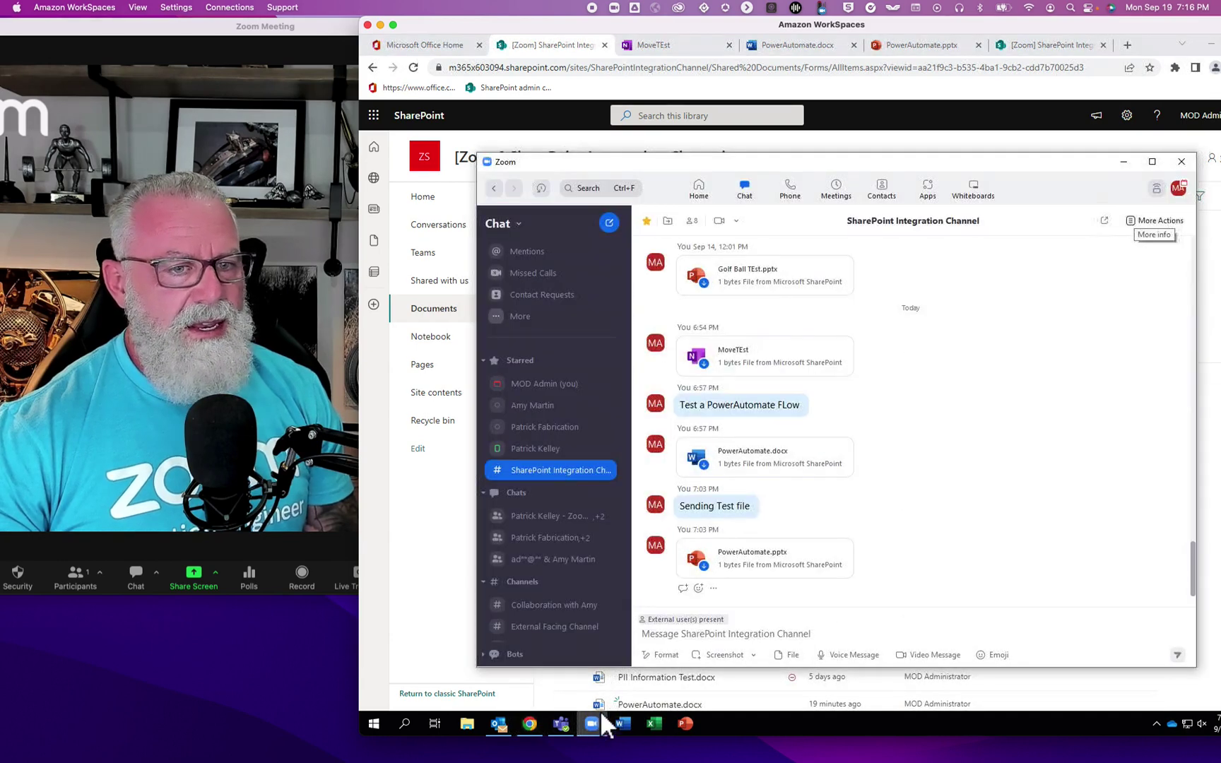
pyautogui.click(1146, 222)
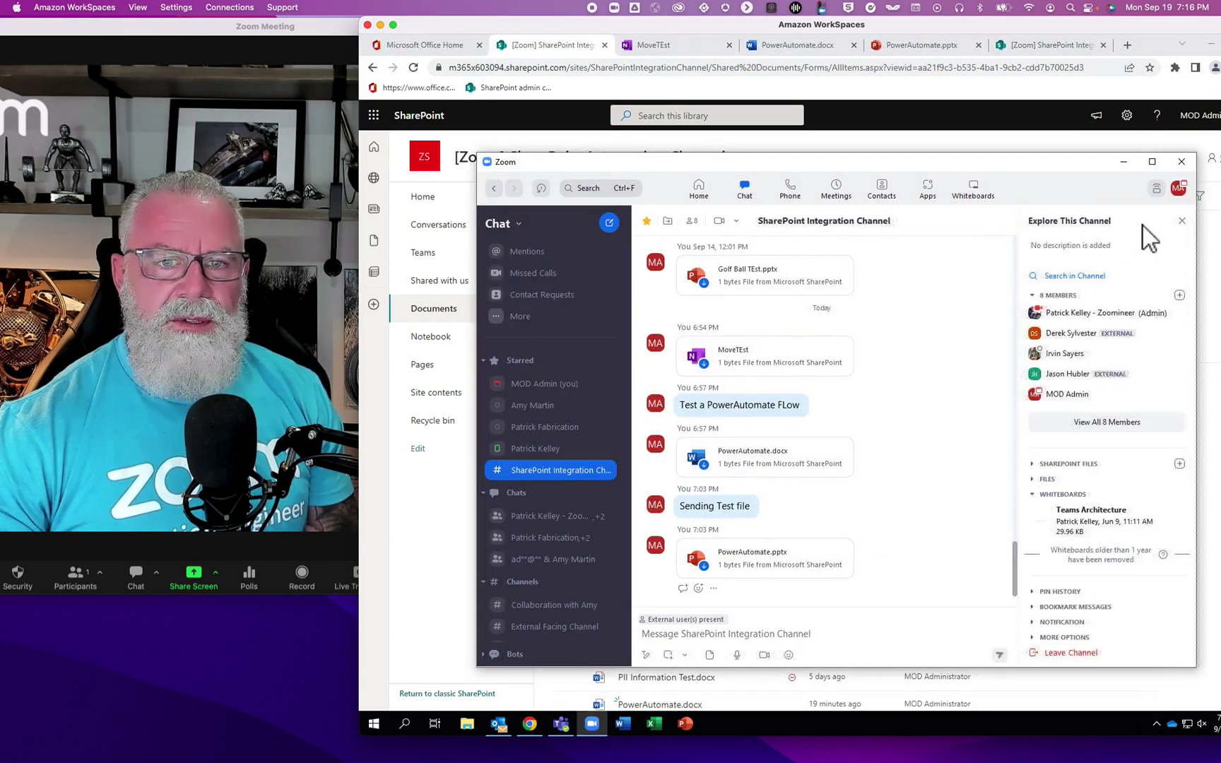
pyautogui.click(1032, 464)
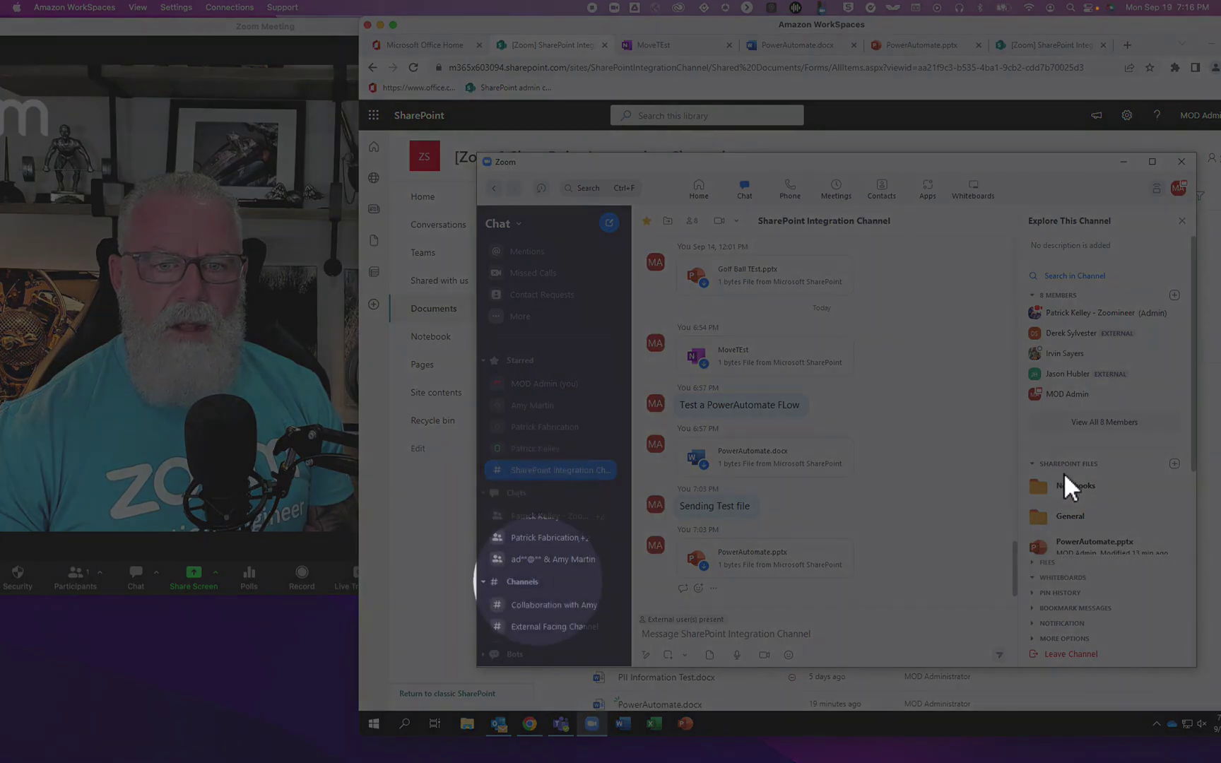
pyautogui.scroll(-1, 1084, 504)
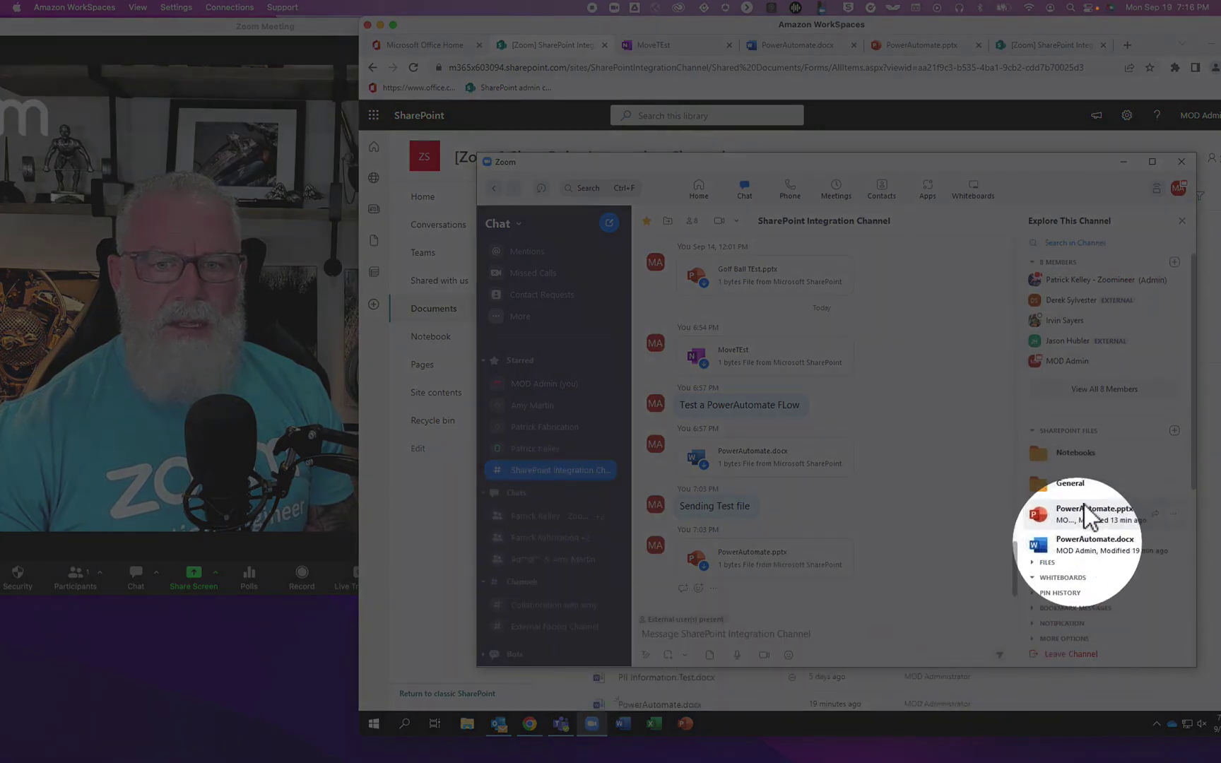
pyautogui.scroll(-4, 1084, 504)
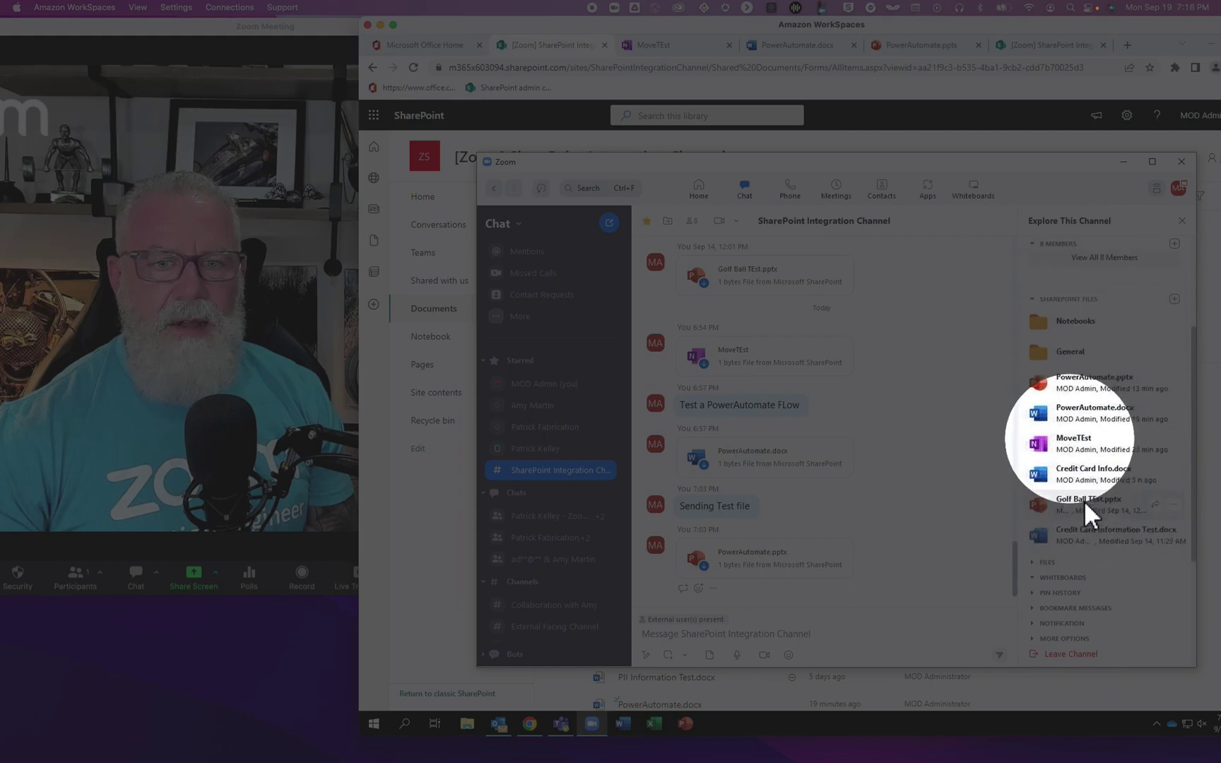
pyautogui.scroll(-1, 1084, 500)
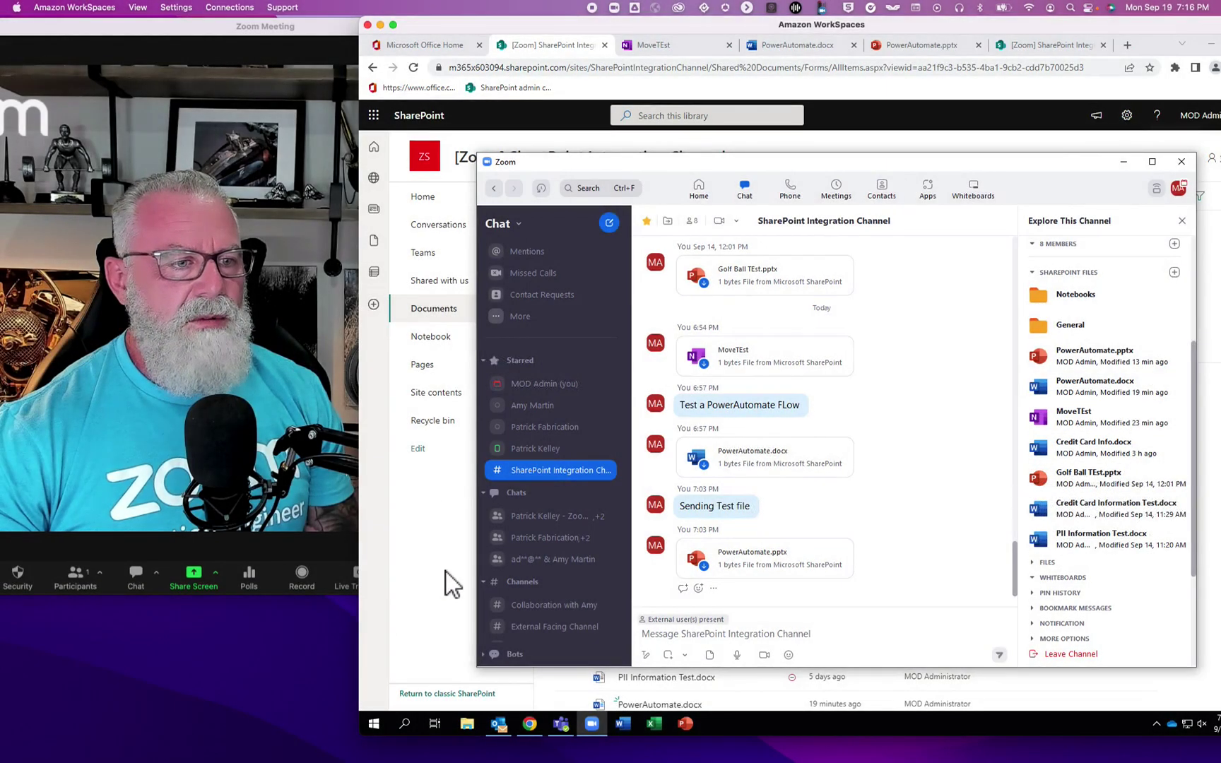
# Switch to Teams and open the files of the [Zoom] SharePoint Integration Channel team's General channel.
pyautogui.click(445, 571)
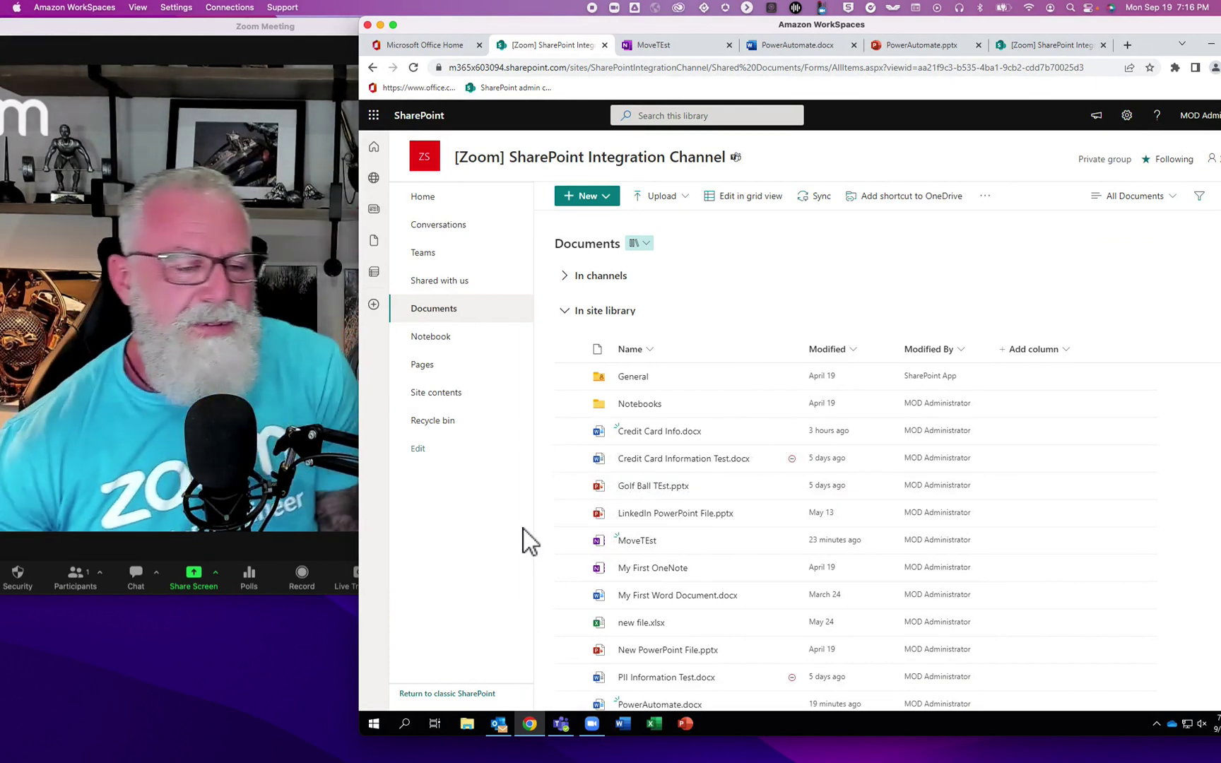
pyautogui.click(560, 724)
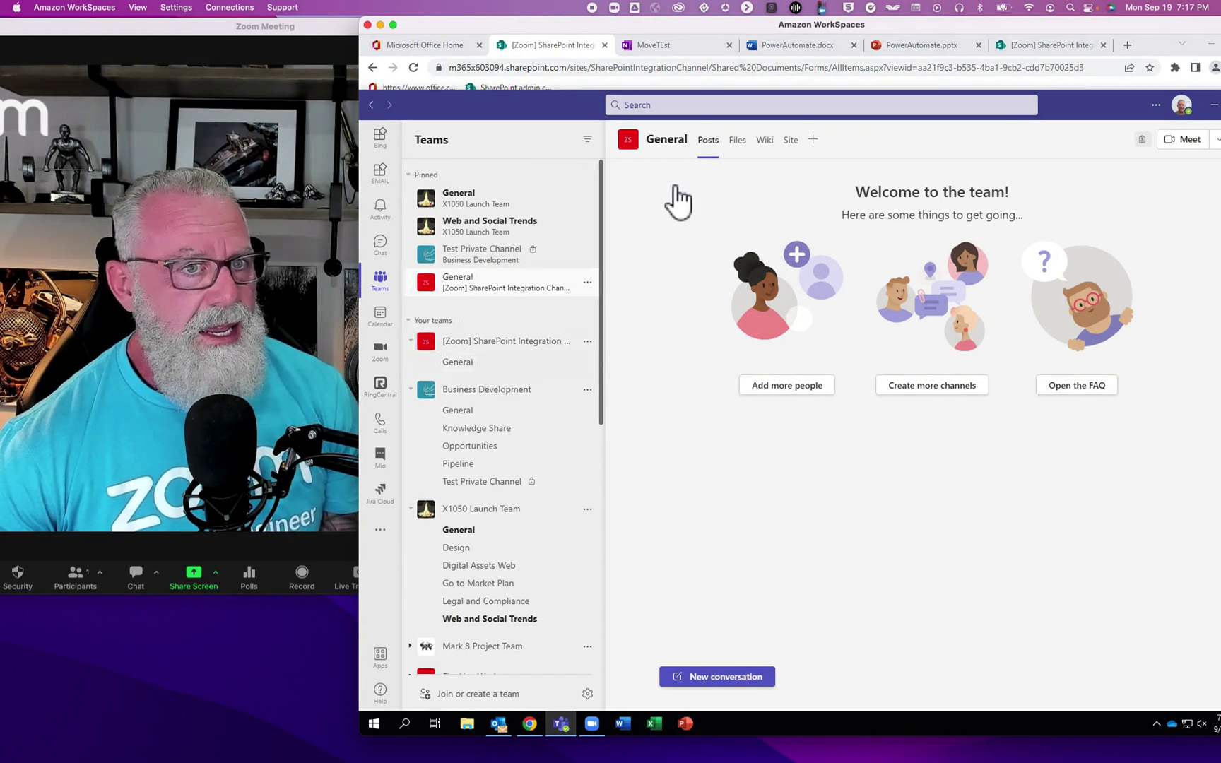
pyautogui.click(739, 140)
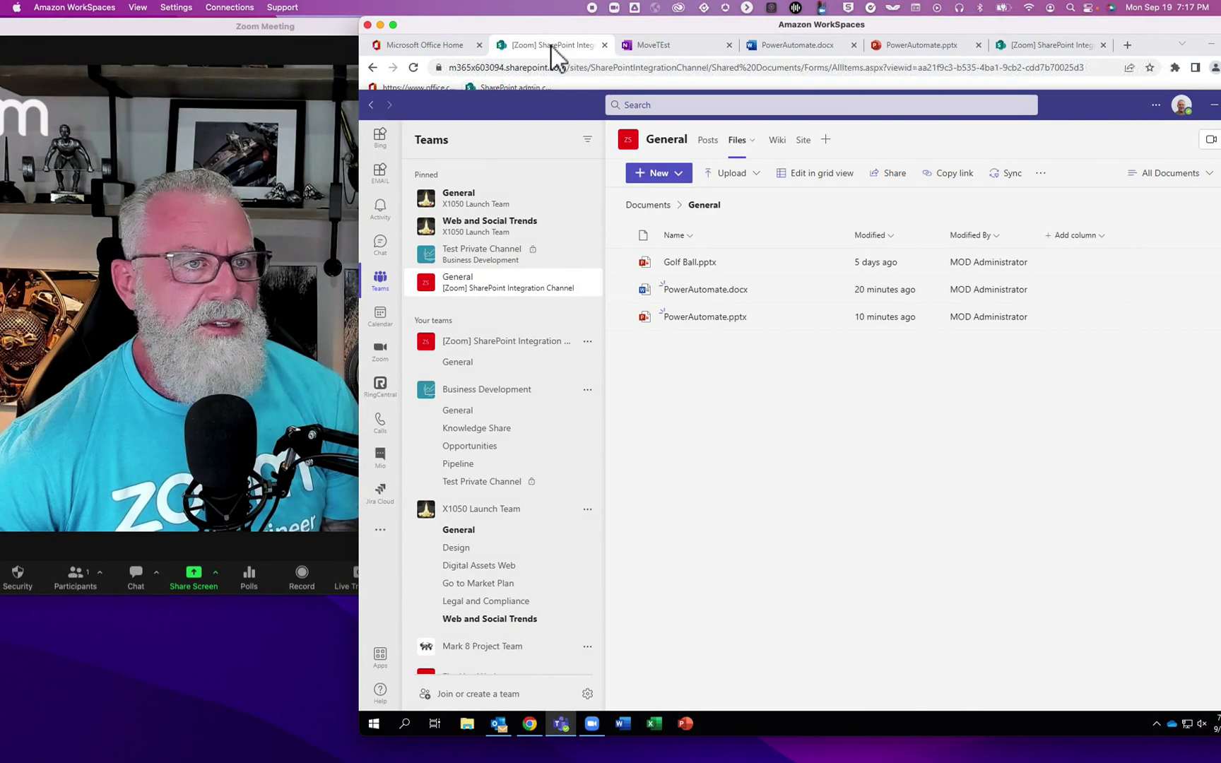
# Open the General folder in the SharePoint Documents library and compare it with the General channel's files in Teams.
pyautogui.click(551, 47)
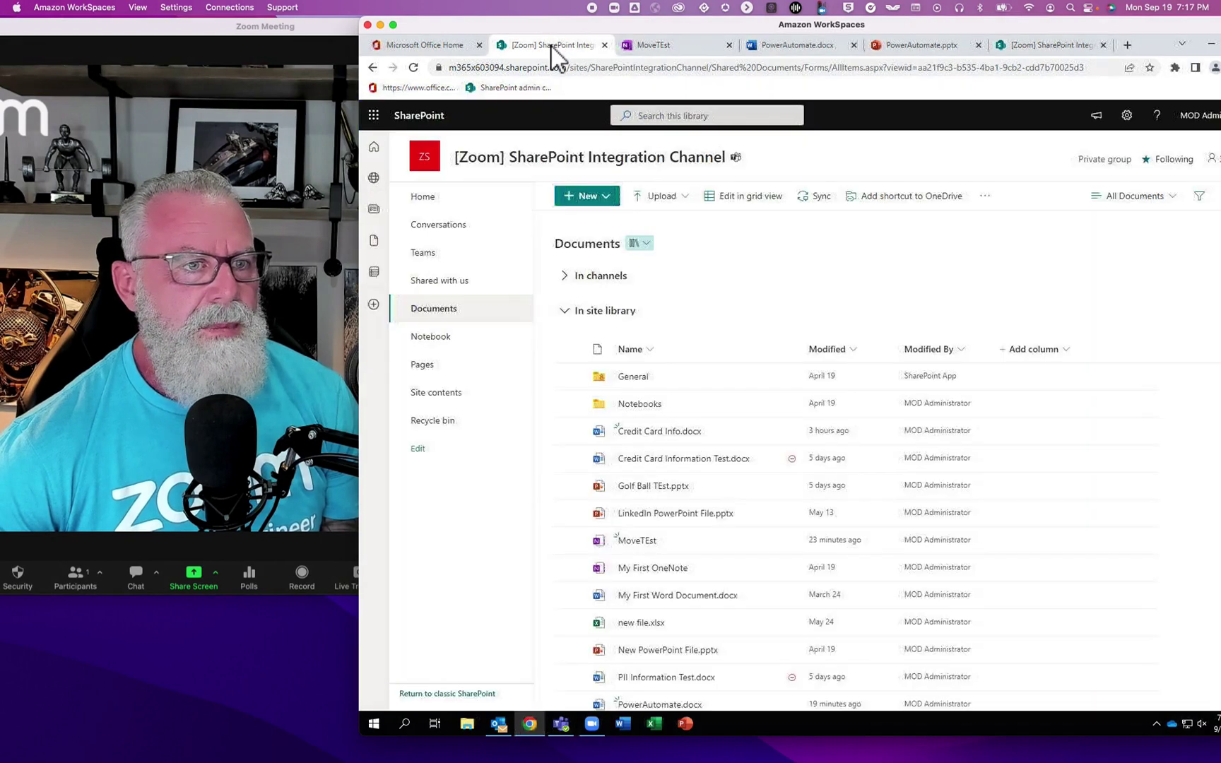
pyautogui.click(623, 377)
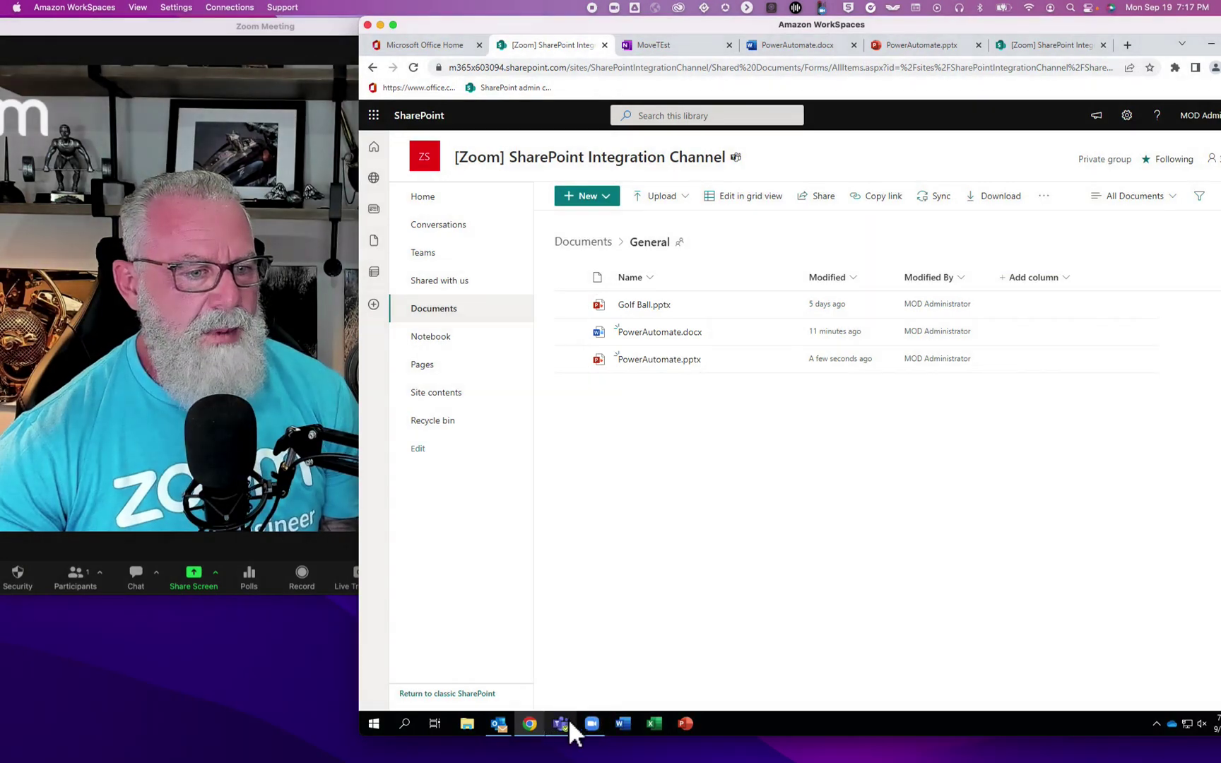
pyautogui.click(561, 719)
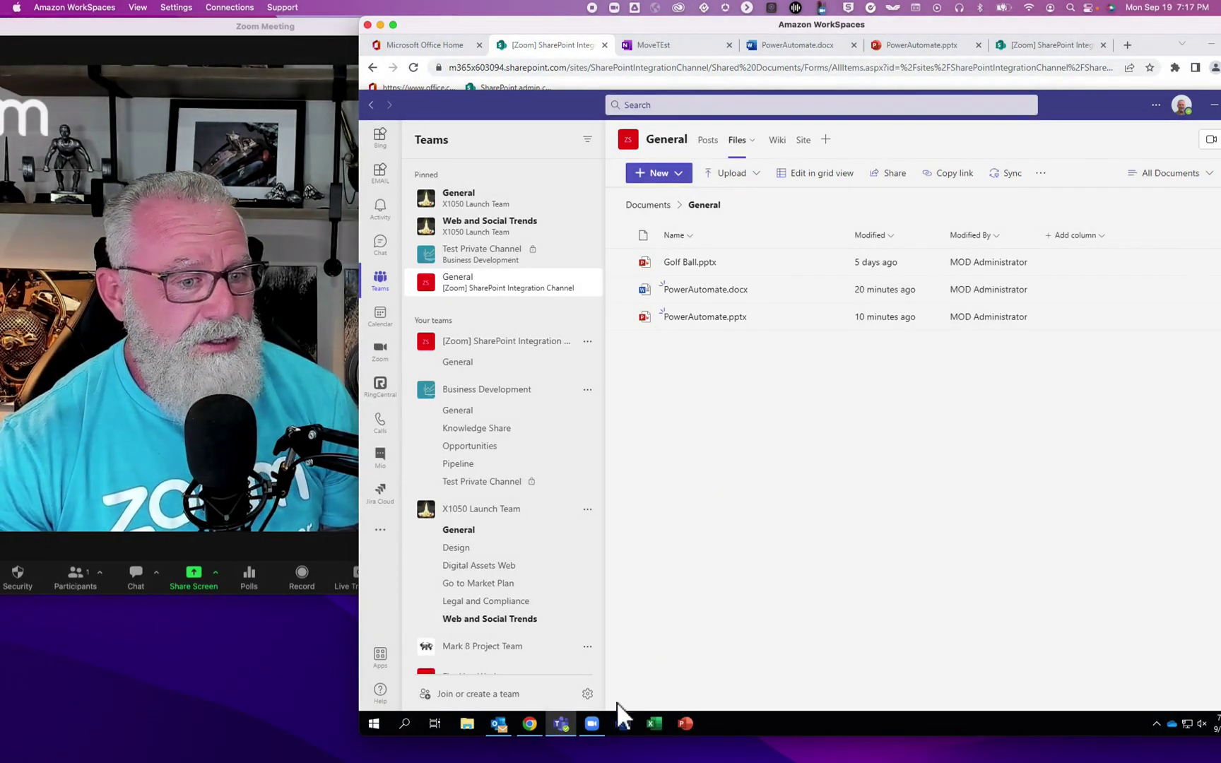
# Switch to Zoom and open the General folder within the channel's SharePoint files.
pyautogui.click(592, 722)
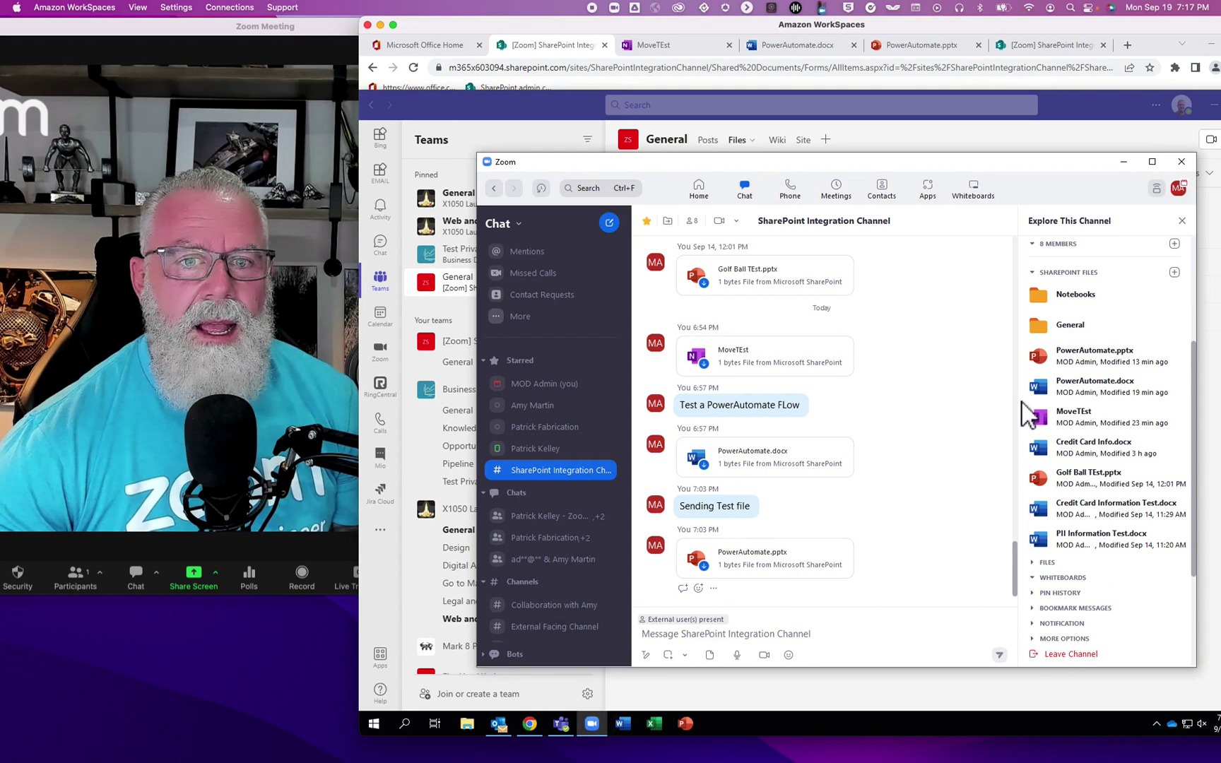
pyautogui.click(1062, 326)
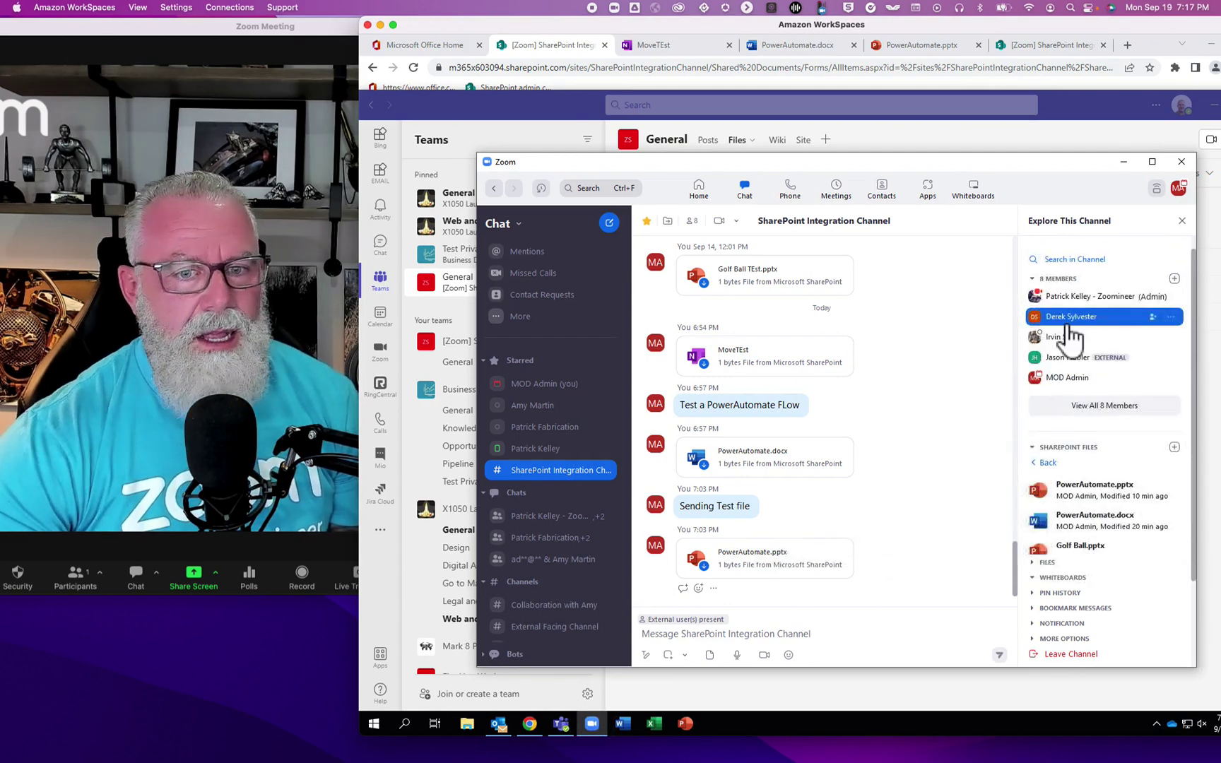
# Compare the General folder's SharePoint files in the Zoom channel with the General channel's files in Teams.
pyautogui.scroll(-1, 1123, 505)
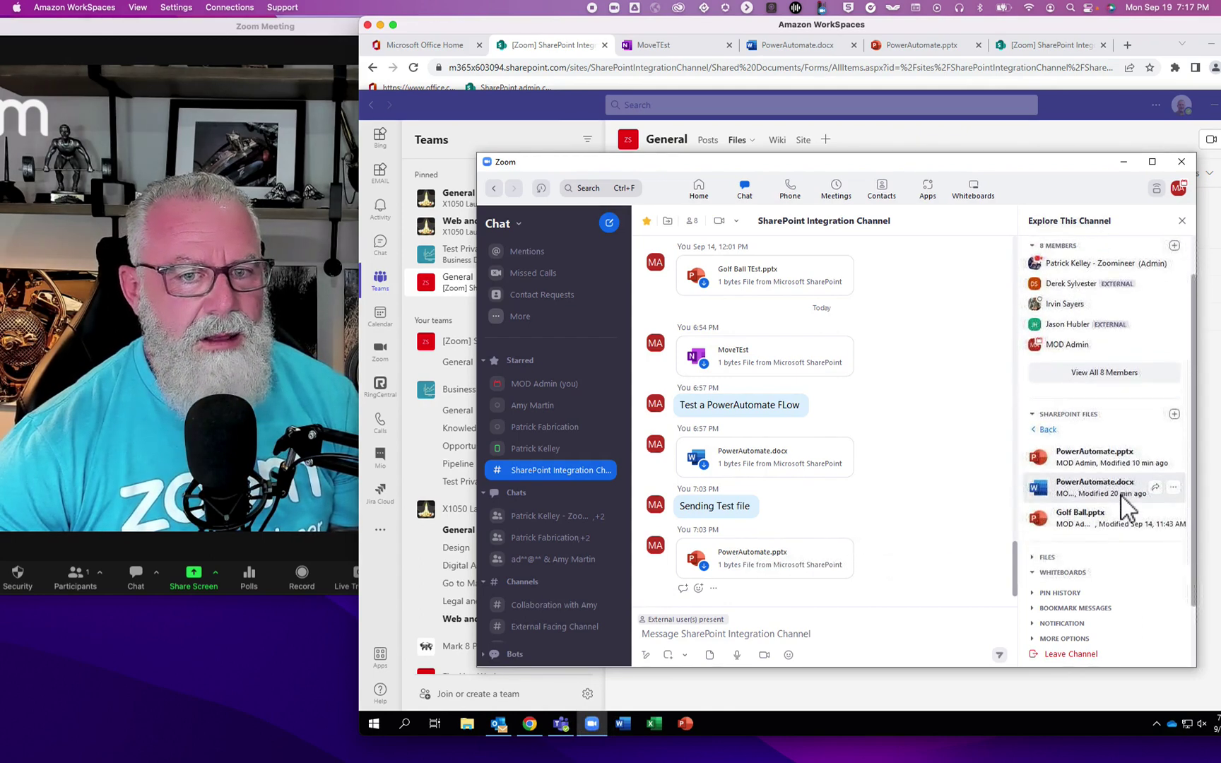
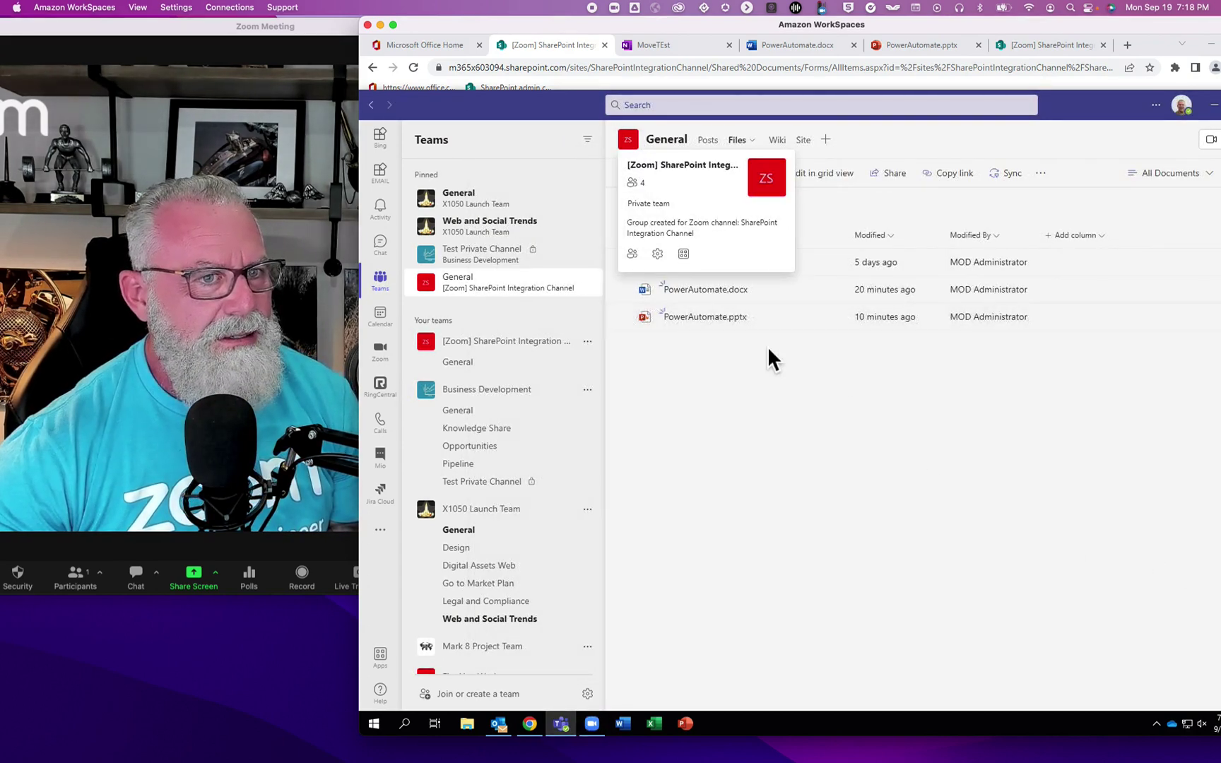
pyautogui.click(869, 145)
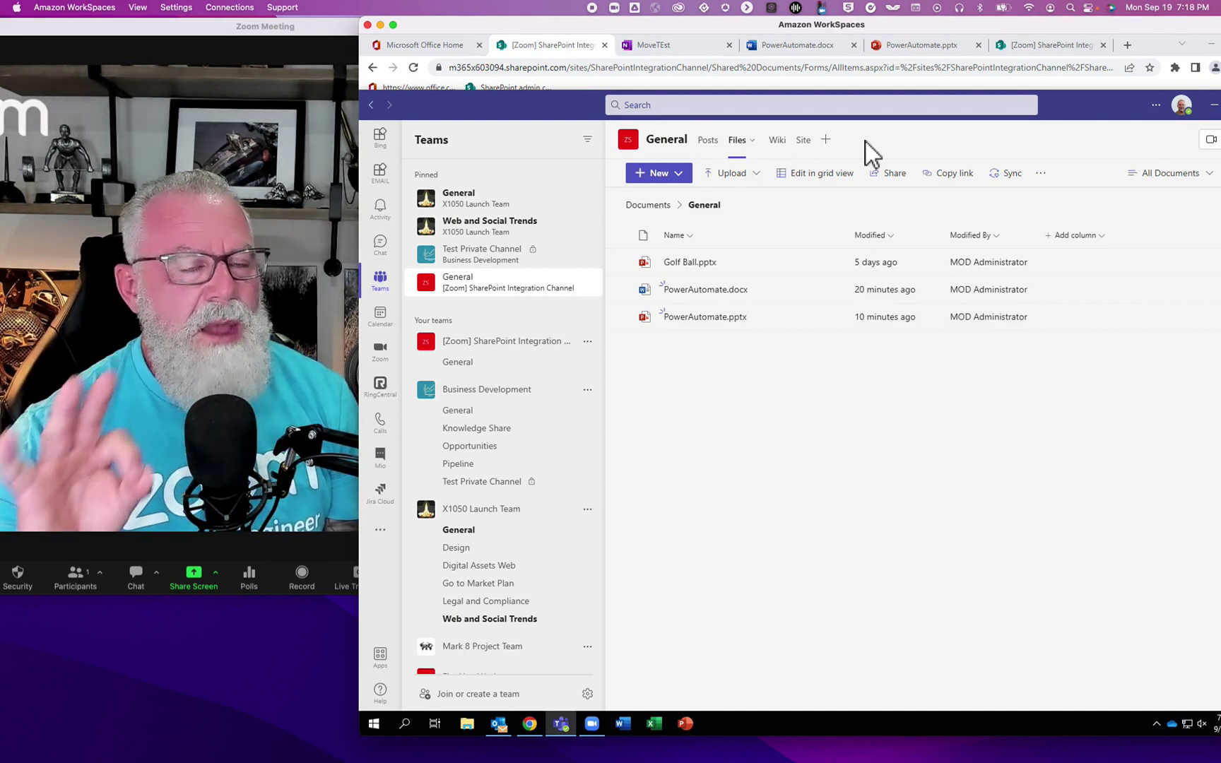
pyautogui.click(592, 724)
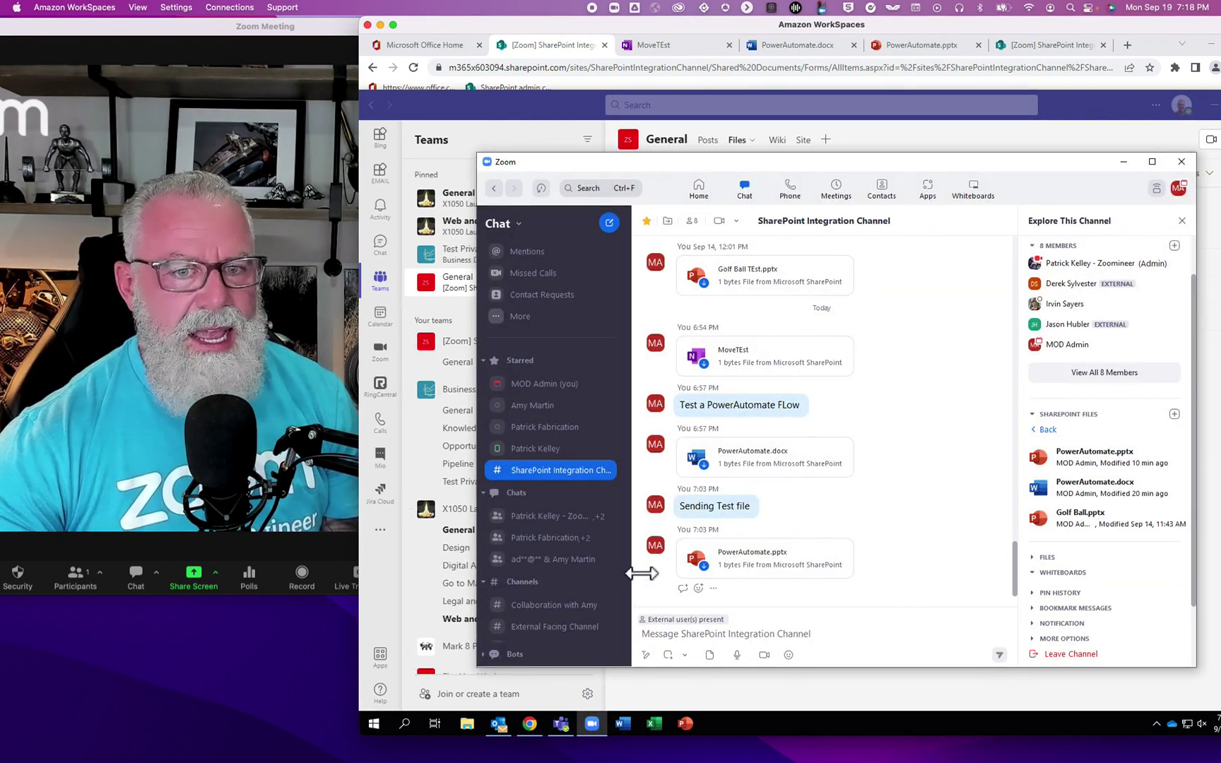
# Switch to the SharePoint site, go up to the Documents library root and reopen the General folder.
pyautogui.click(562, 42)
pyautogui.click(577, 239)
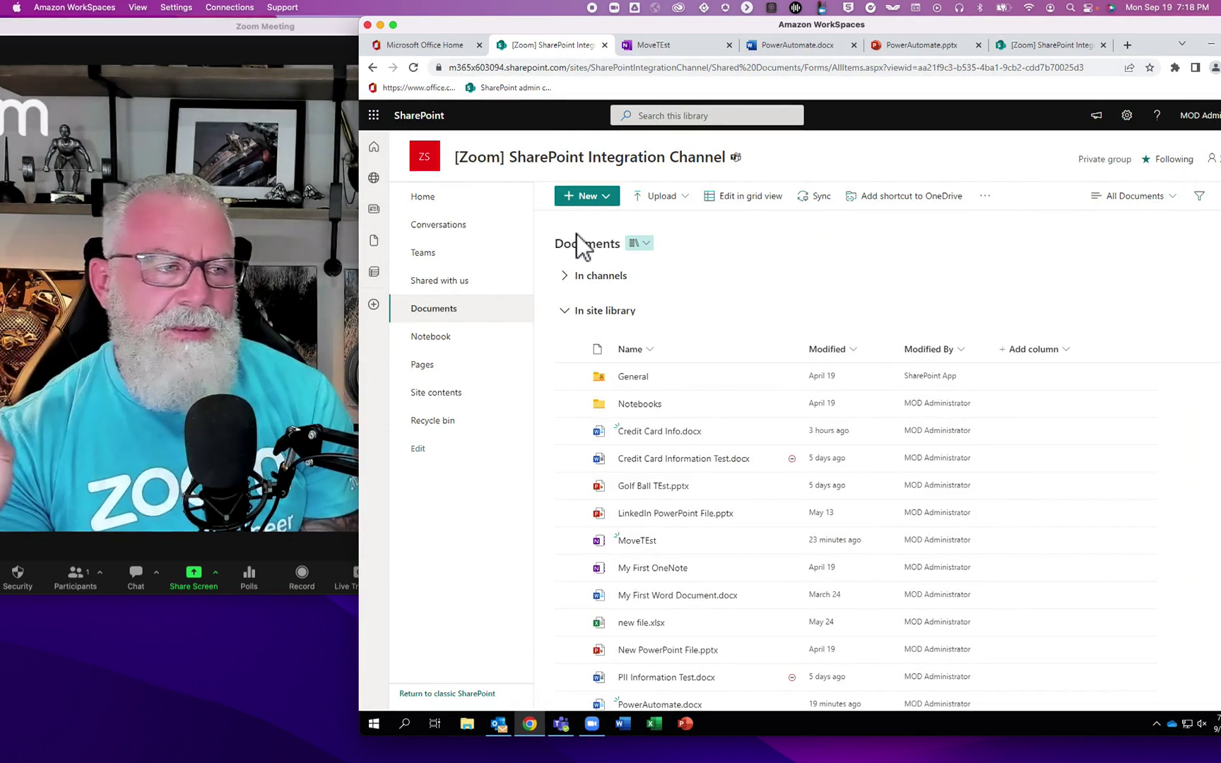
pyautogui.click(632, 376)
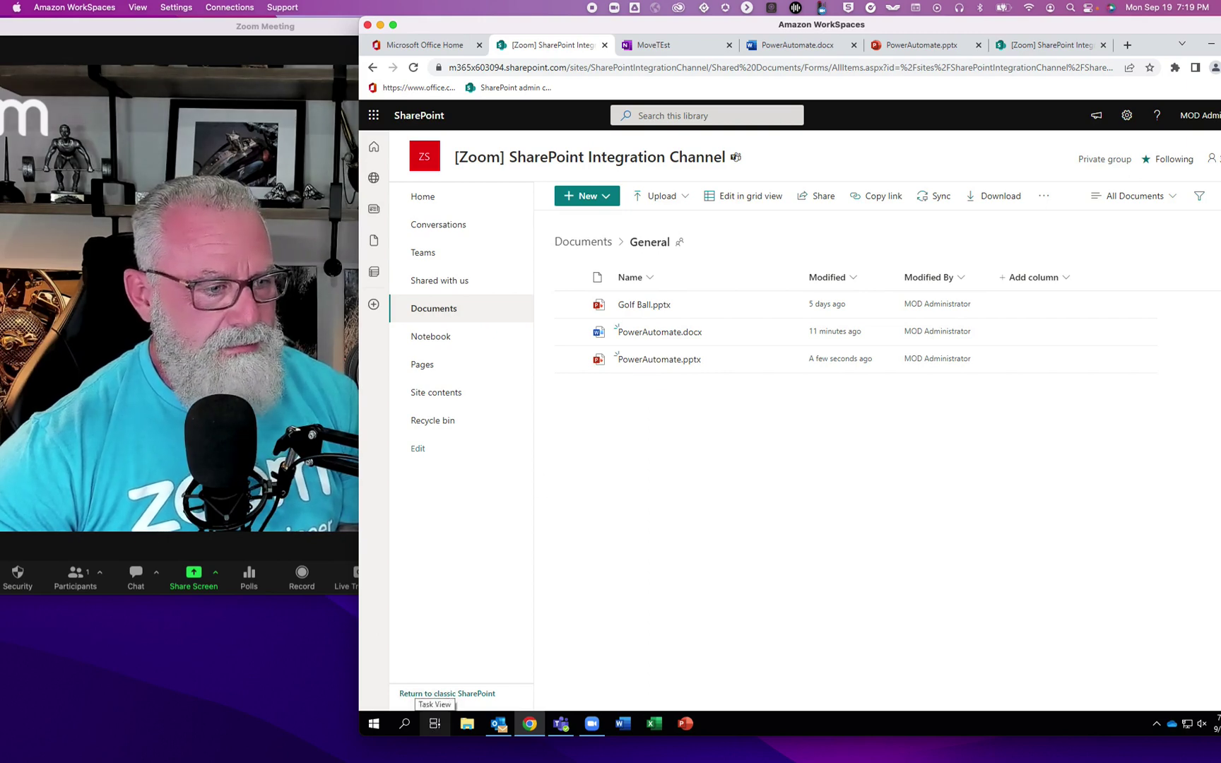
# Switch to Power Automate and open the details of the "Move files from one SharePoint folder to another" flow.
pyautogui.rightClick(225, 746)
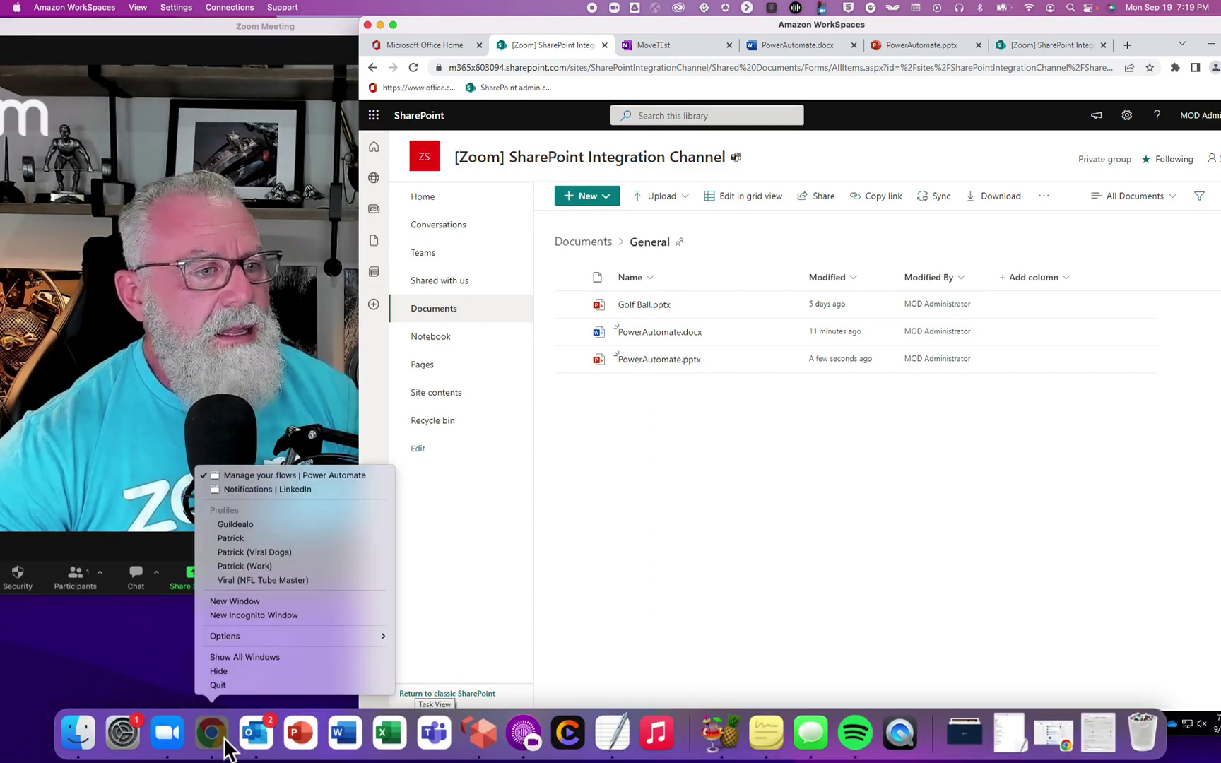
pyautogui.click(300, 474)
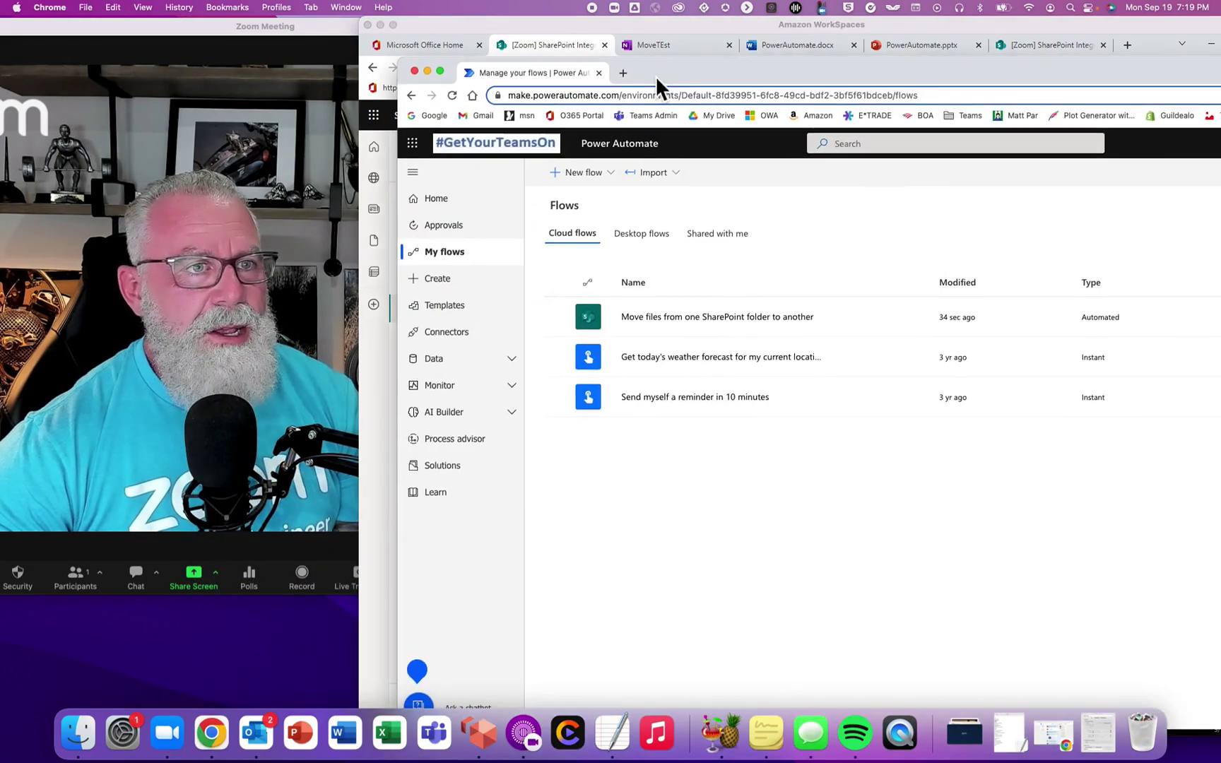
pyautogui.moveTo(655, 75); pyautogui.dragTo(611, 37)
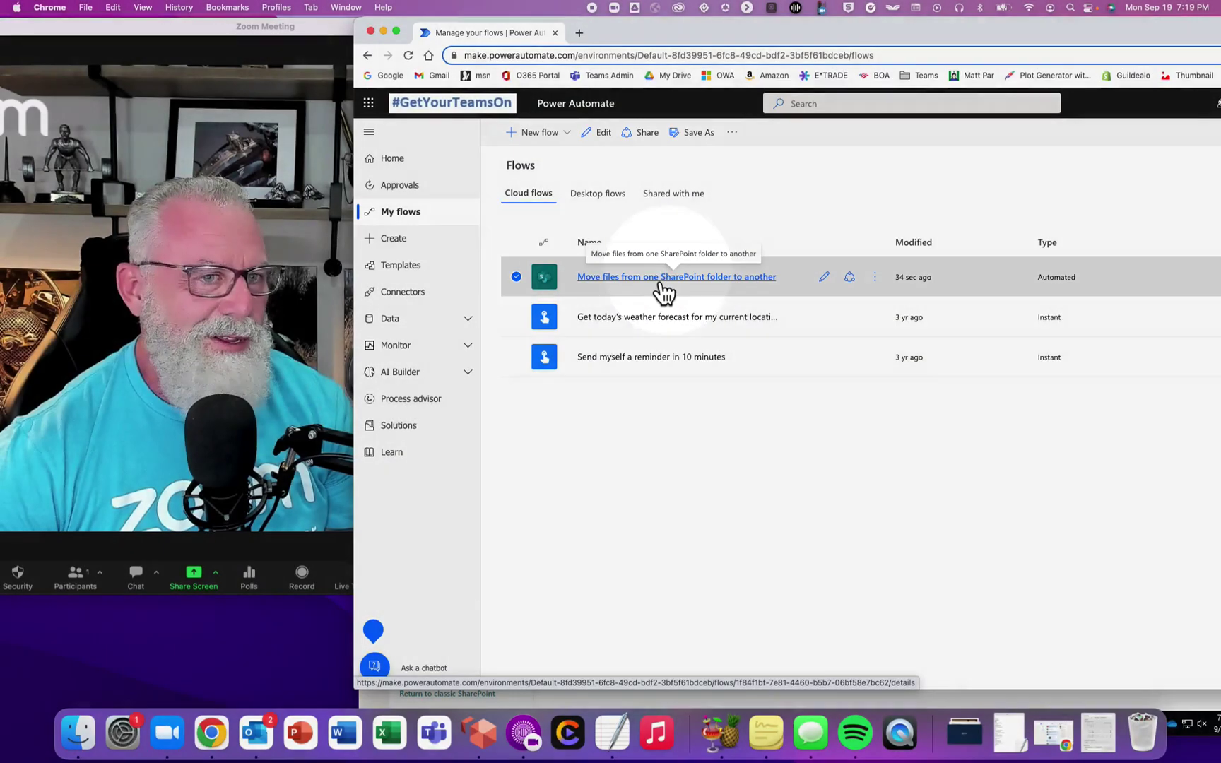
pyautogui.click(661, 279)
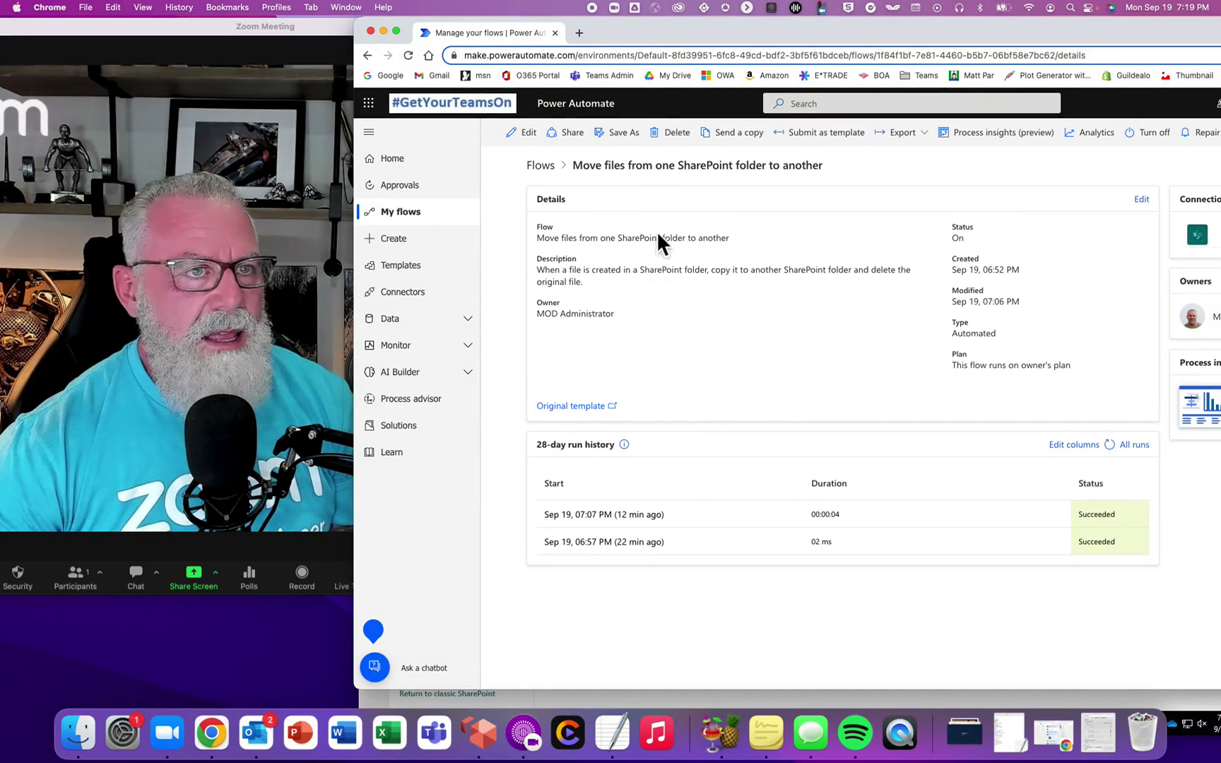
# Examine the file-moving flow's details and open its full run history.
pyautogui.moveTo(661, 38); pyautogui.dragTo(611, 41)
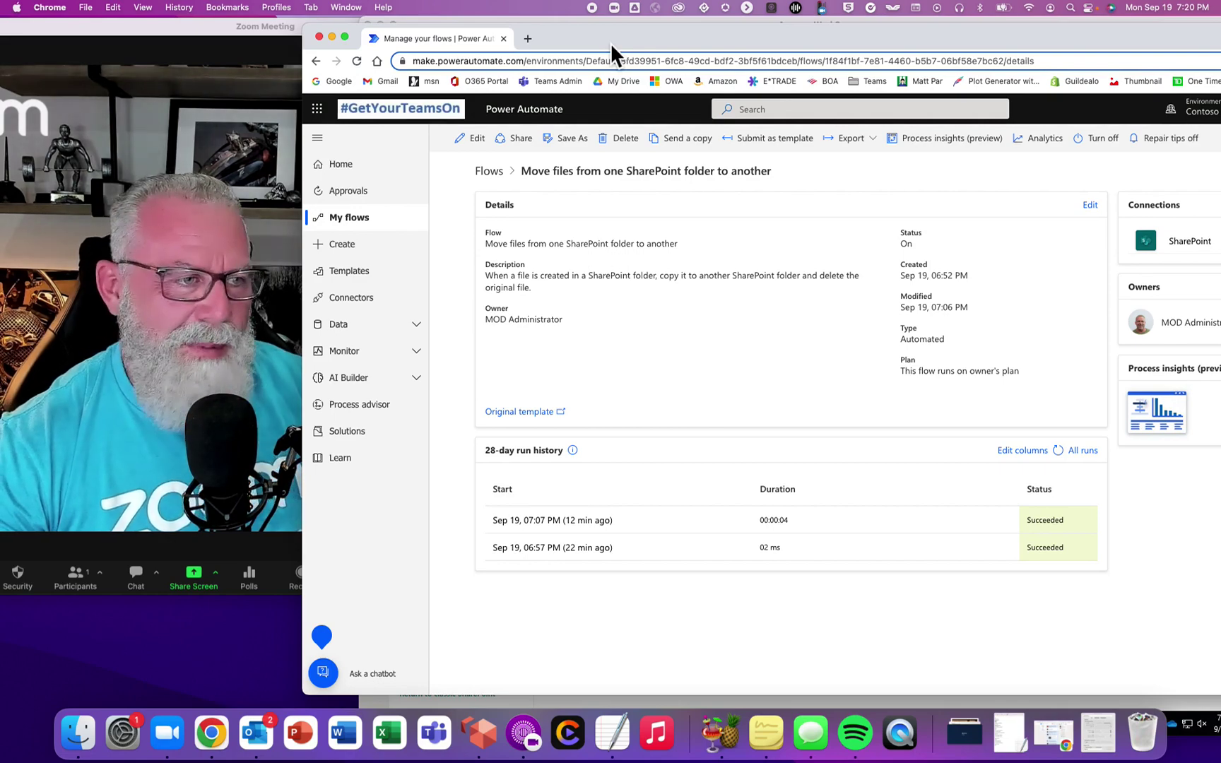
pyautogui.moveTo(611, 41); pyautogui.dragTo(652, 44)
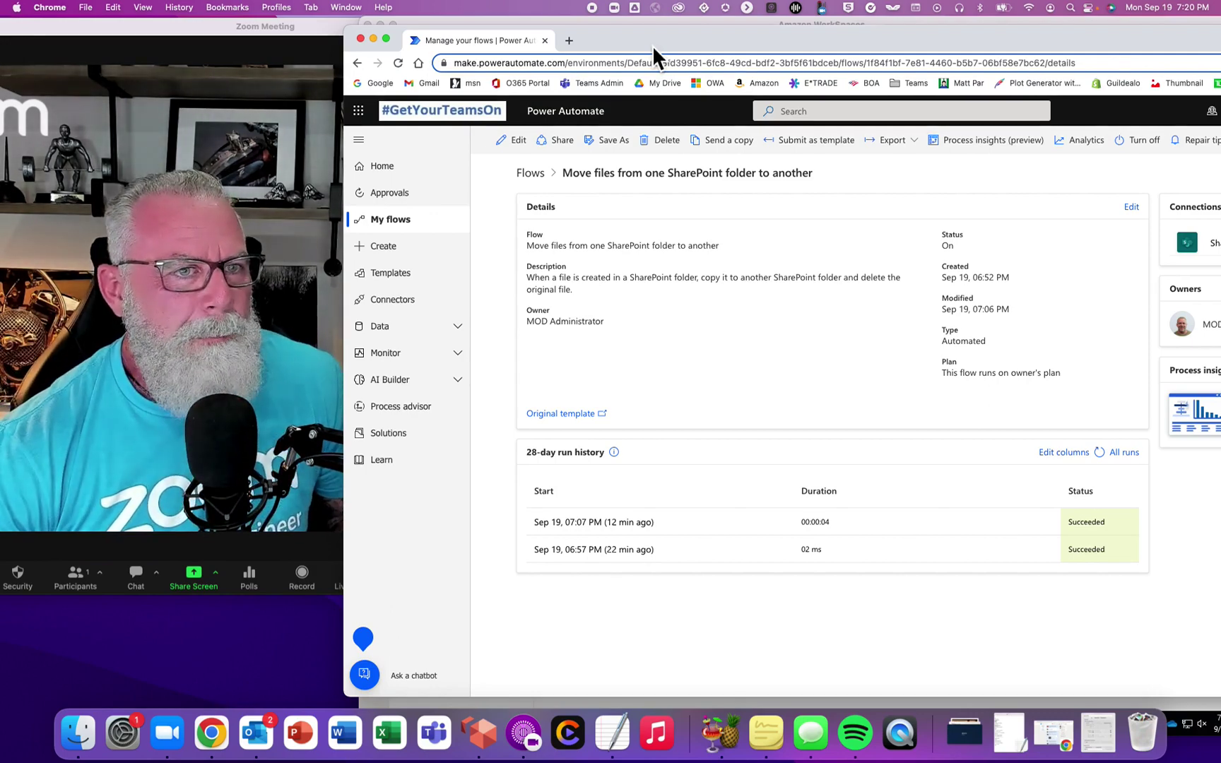
pyautogui.moveTo(653, 45)
pyautogui.mouseDown()
pyautogui.moveTo(457, 44)
pyautogui.moveTo(531, 54)
pyautogui.moveTo(636, 42)
pyautogui.mouseUp()
pyautogui.click(1124, 207)
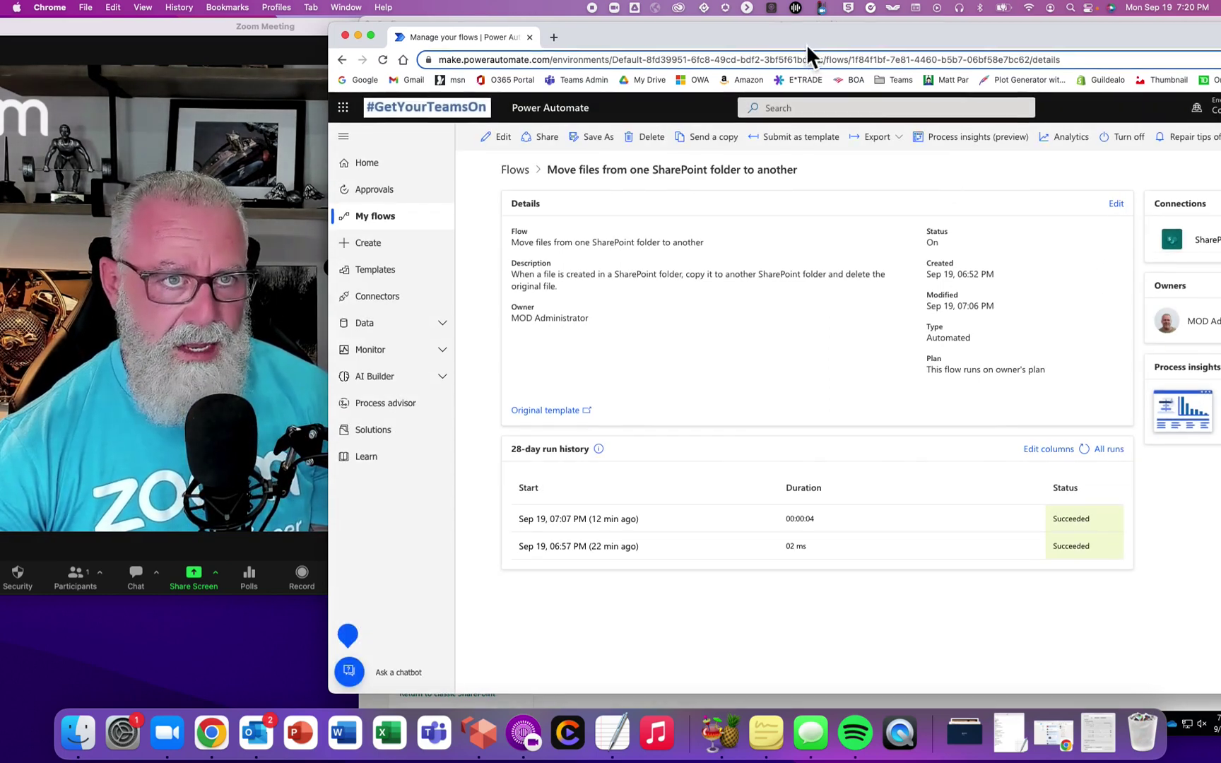
pyautogui.moveTo(806, 42); pyautogui.dragTo(783, 37)
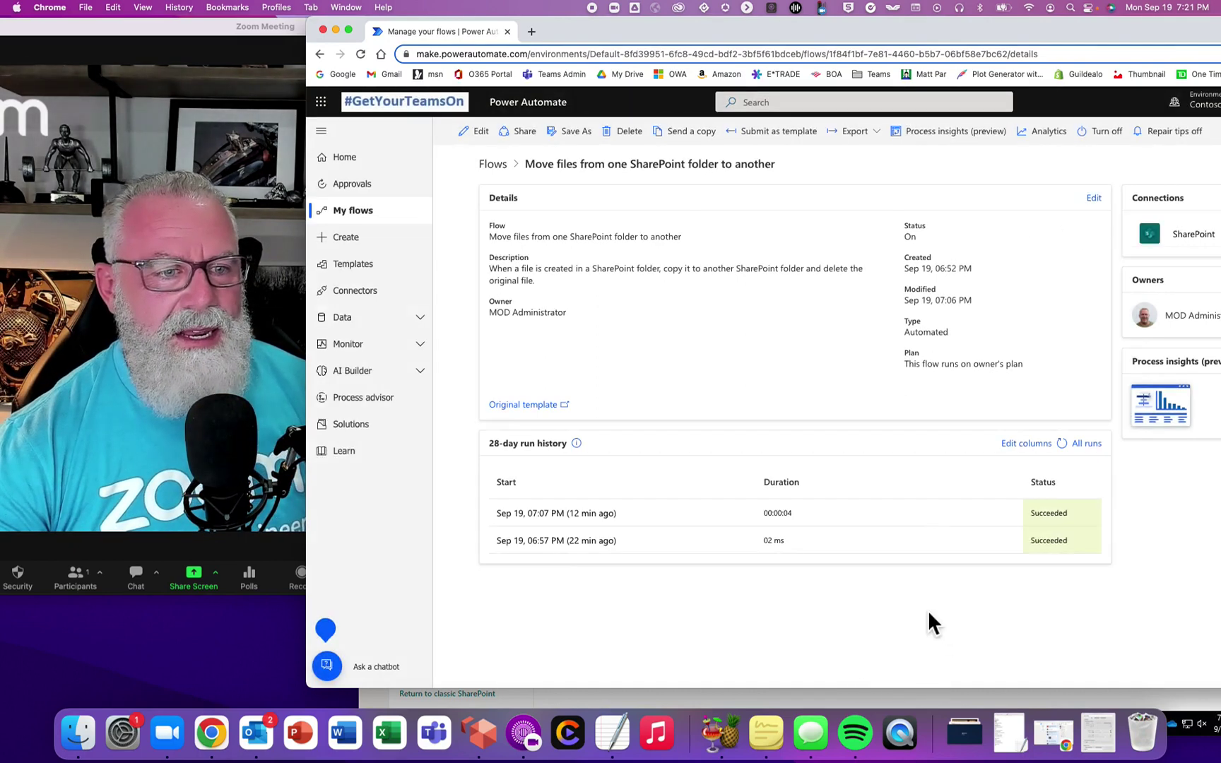
pyautogui.click(1088, 444)
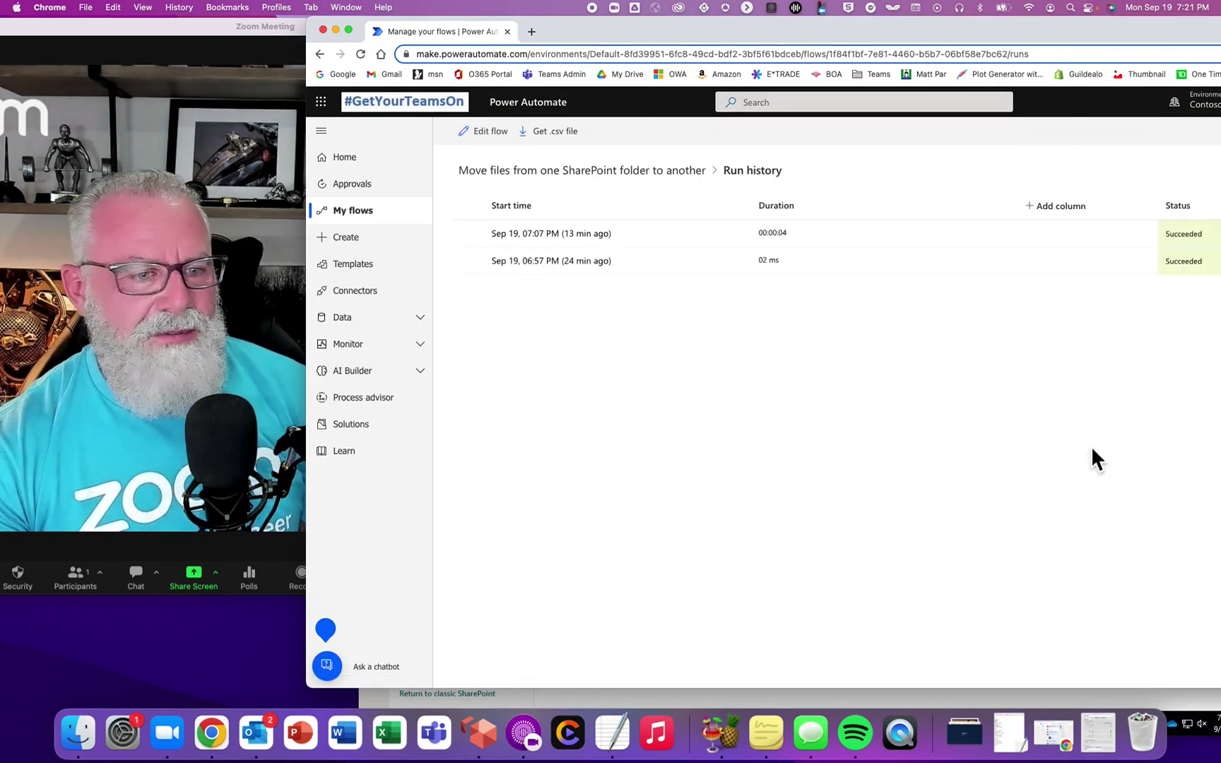
# Return to Amazon WorkSpaces and view the General folder's files in SharePoint, Teams and the Zoom channel in turn.
pyautogui.click(496, 700)
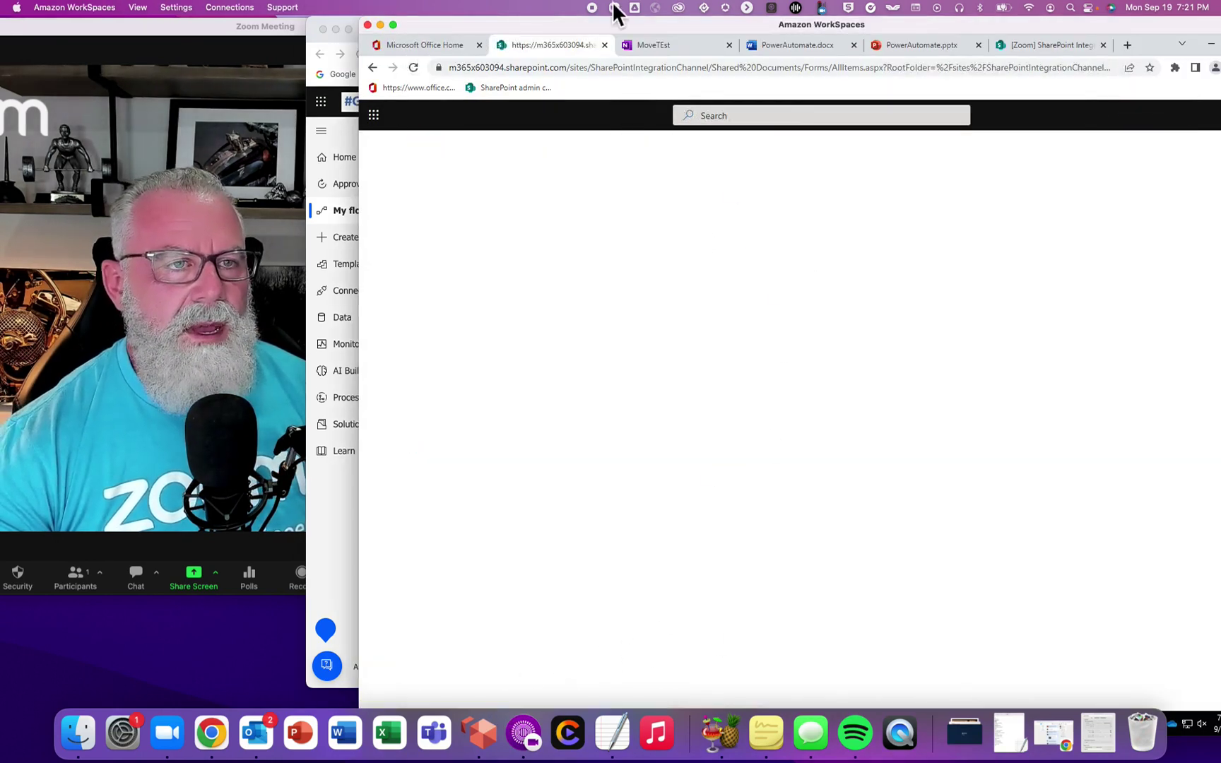
pyautogui.moveTo(608, 27); pyautogui.dragTo(548, 28)
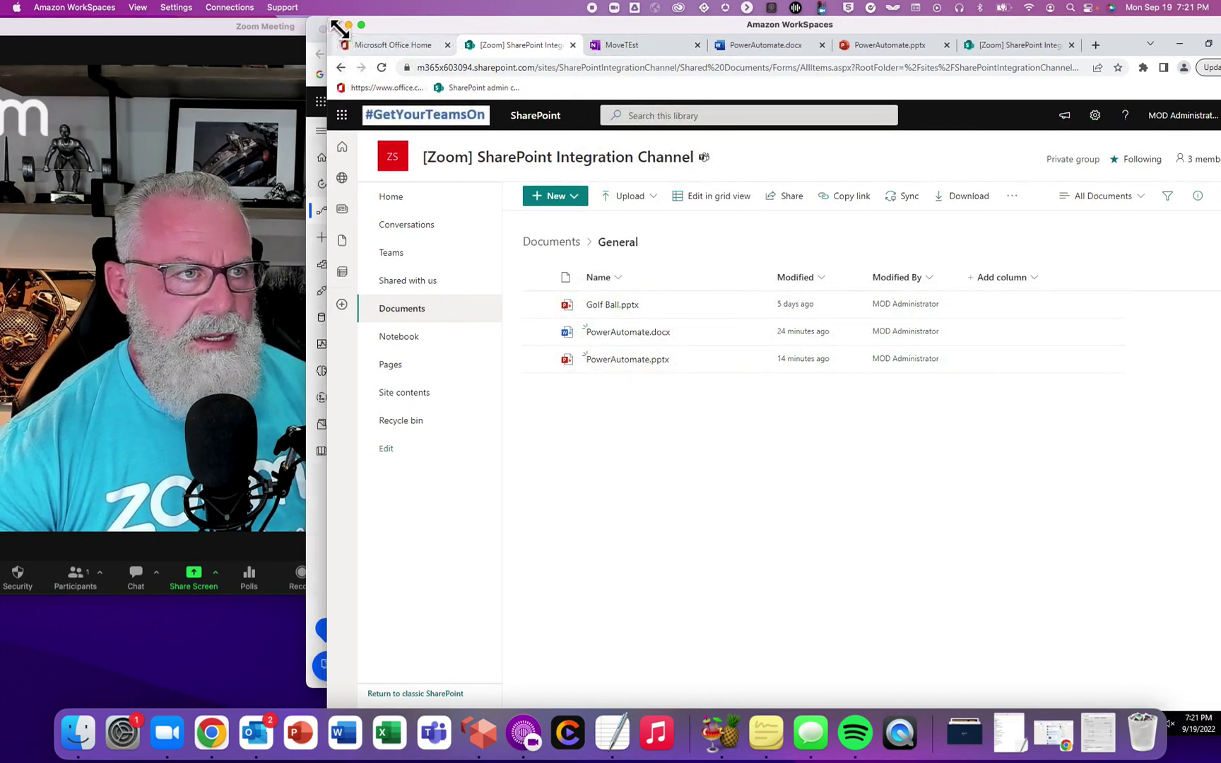
pyautogui.moveTo(338, 28); pyautogui.dragTo(371, 39)
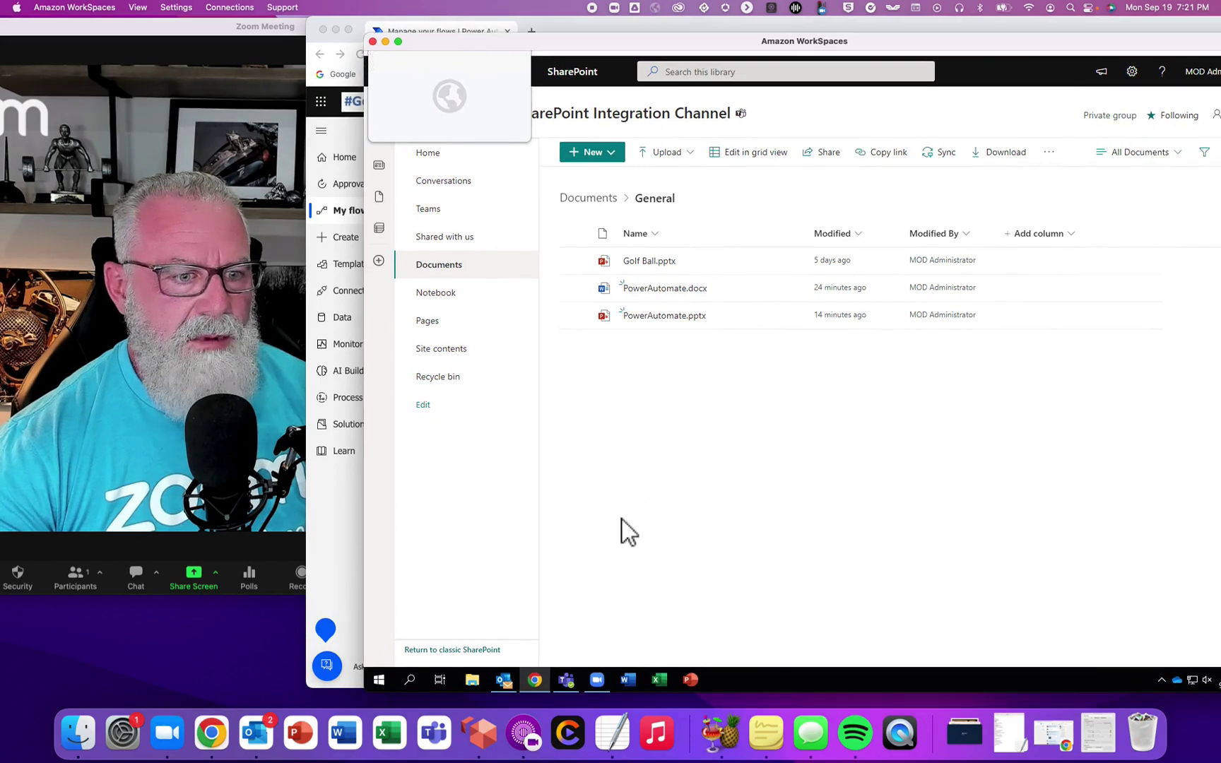
pyautogui.click(574, 677)
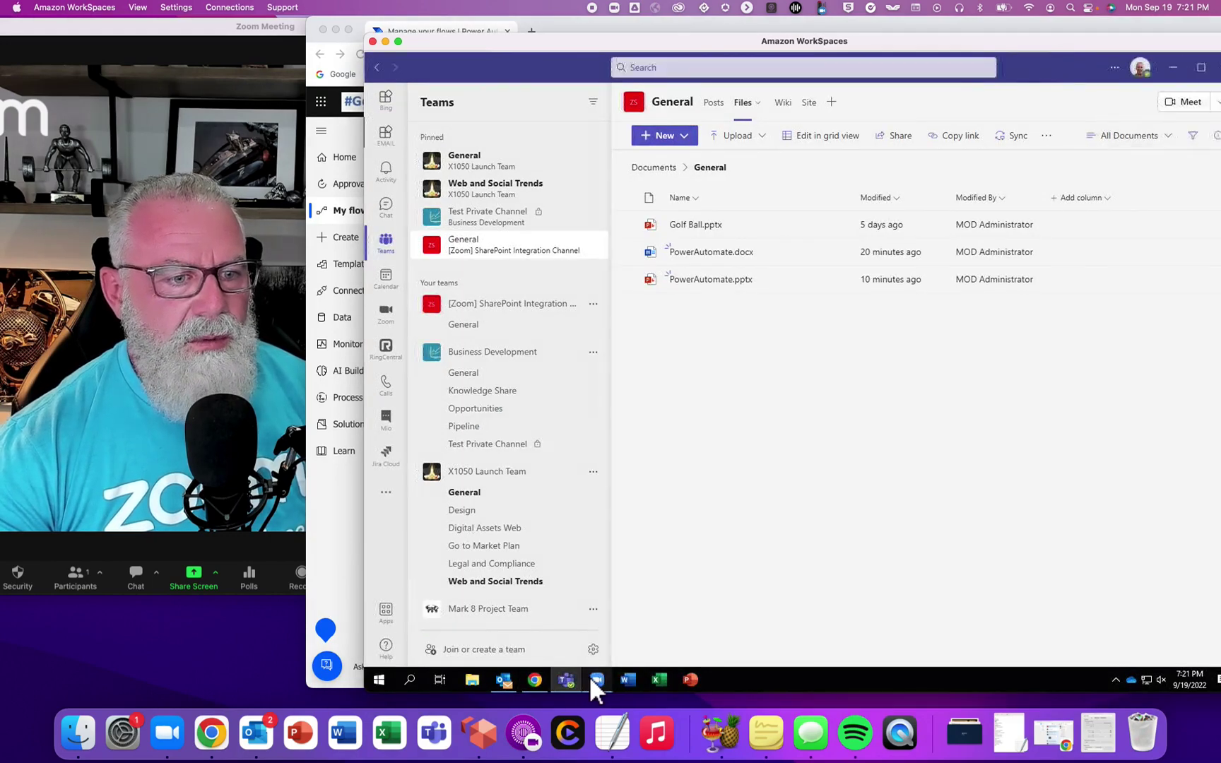
pyautogui.click(592, 680)
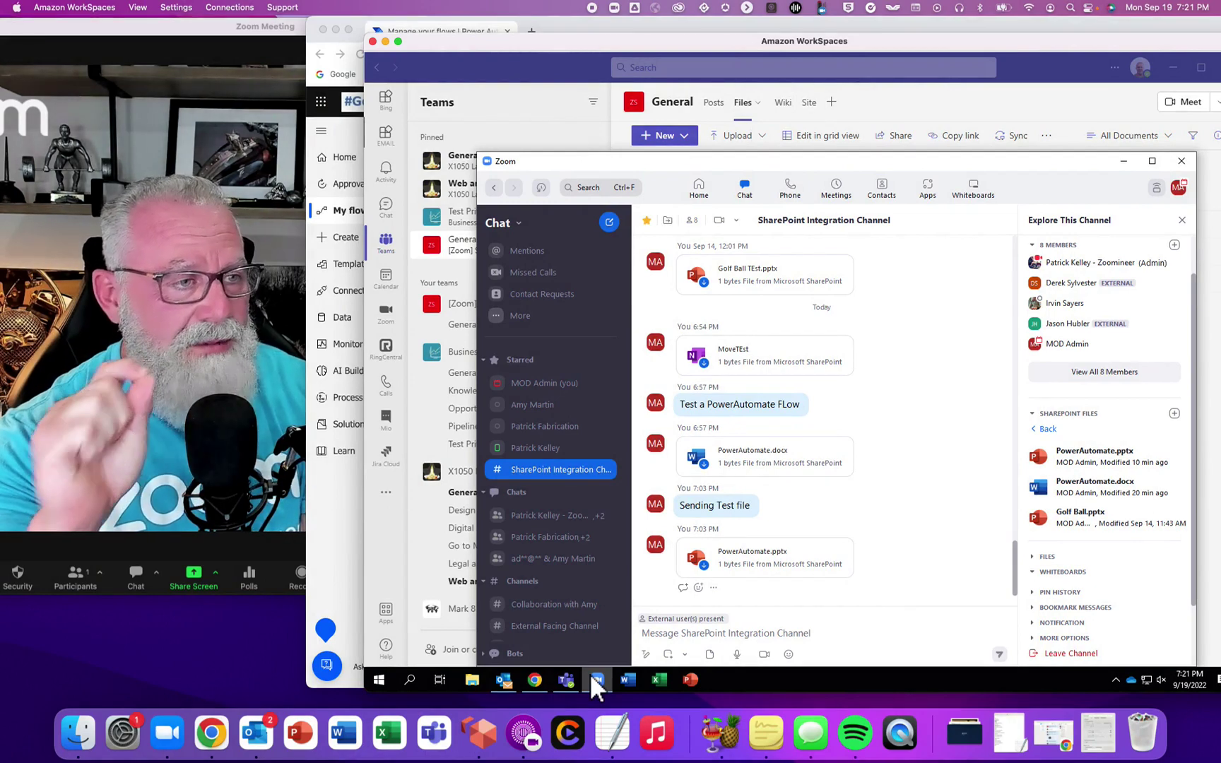
# View the file creation options in the Zoom channel, open the shared PowerAutomate.docx, and return to SharePoint's General folder.
pyautogui.click(708, 655)
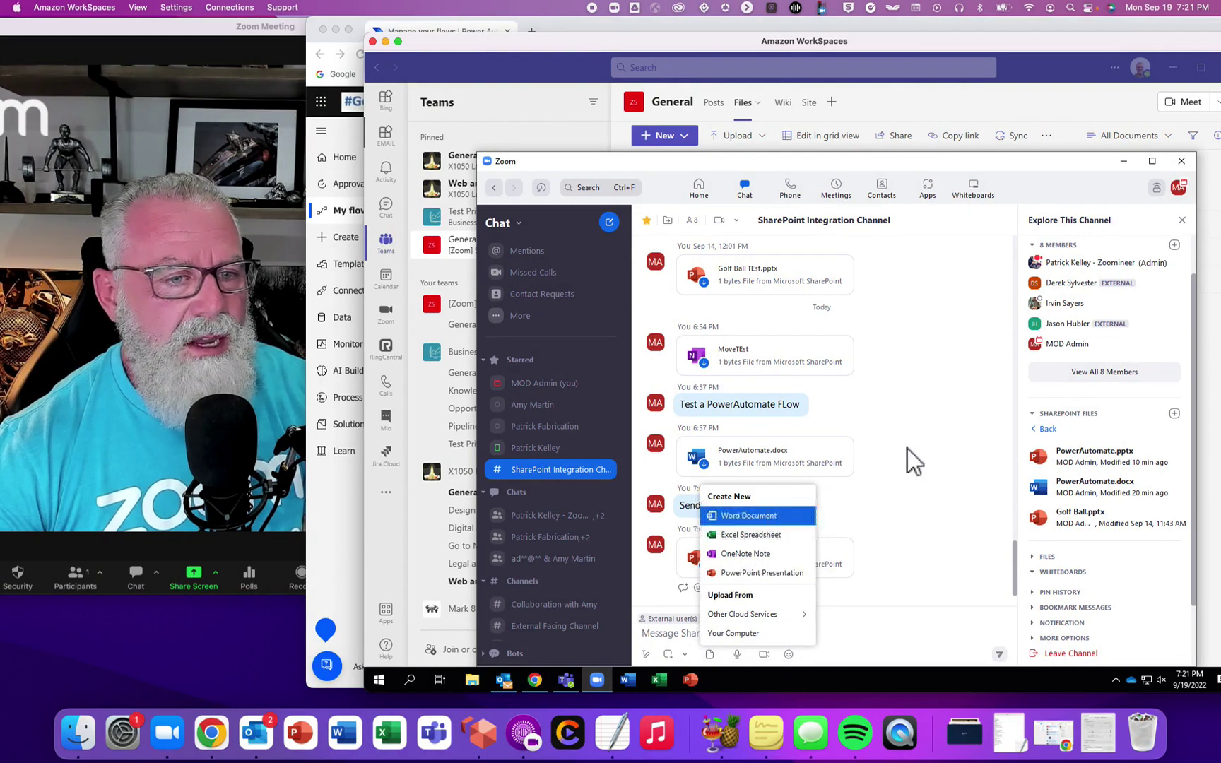
pyautogui.click(755, 450)
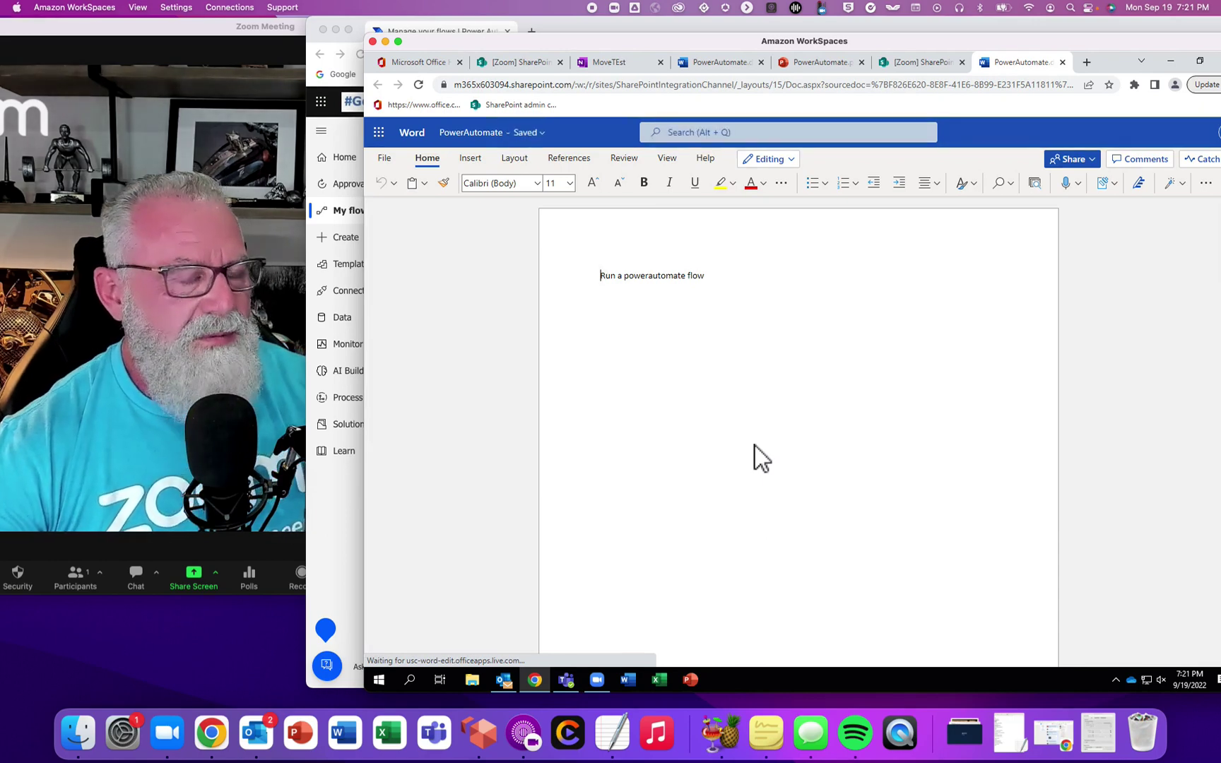
pyautogui.click(521, 62)
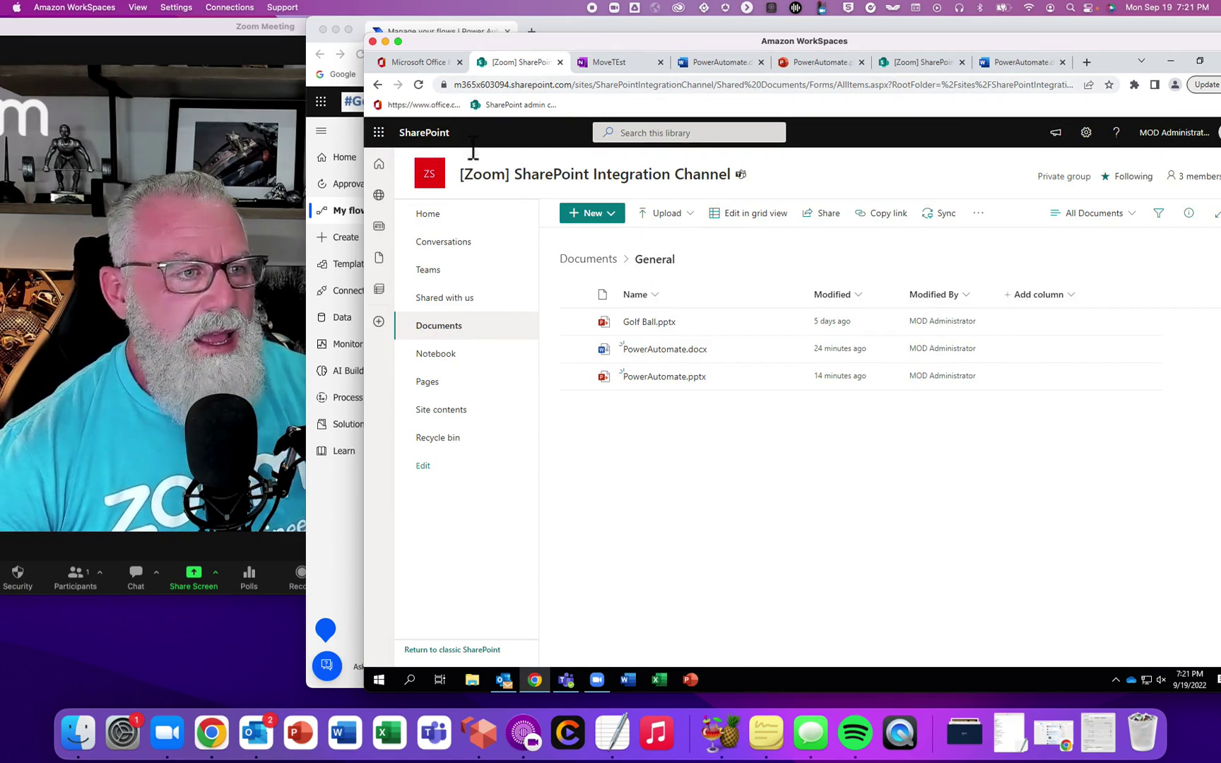
# Bring Teams forward in Amazon WorkSpaces, minimize the Power Automate window and move the WorkSpaces window fully into view.
pyautogui.click(349, 534)
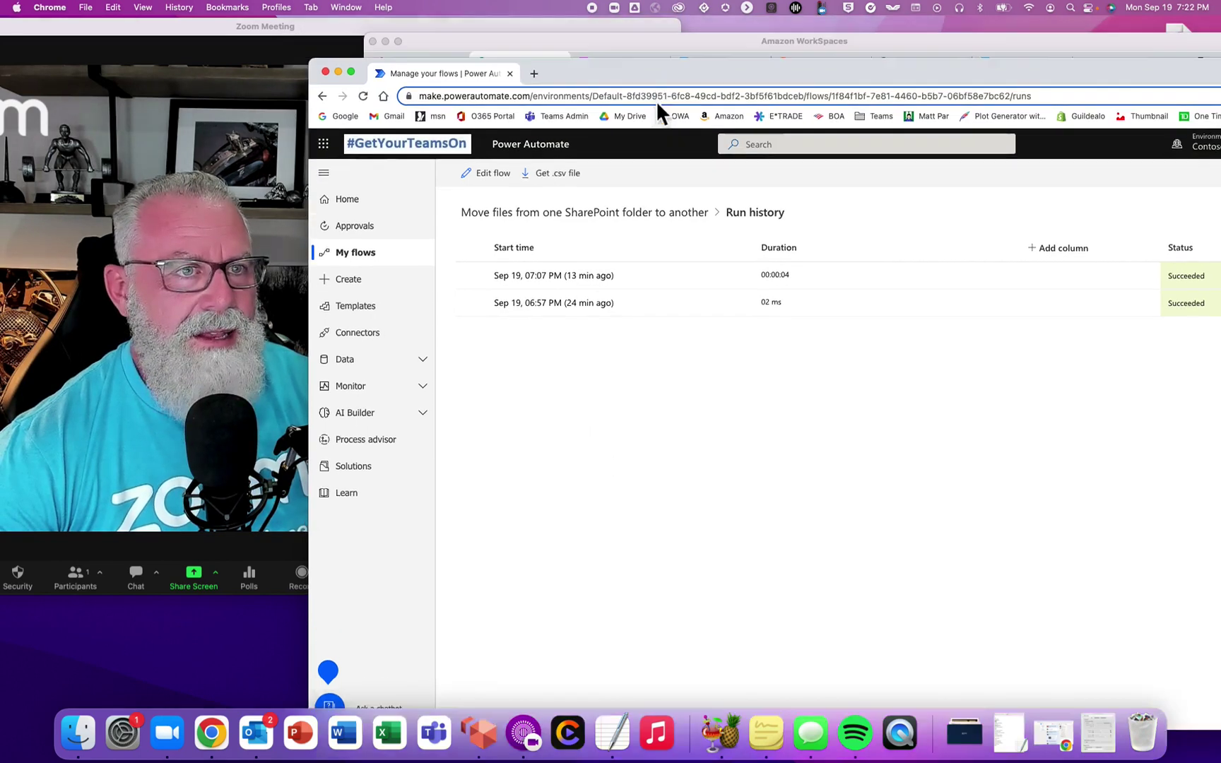
pyautogui.click(662, 74)
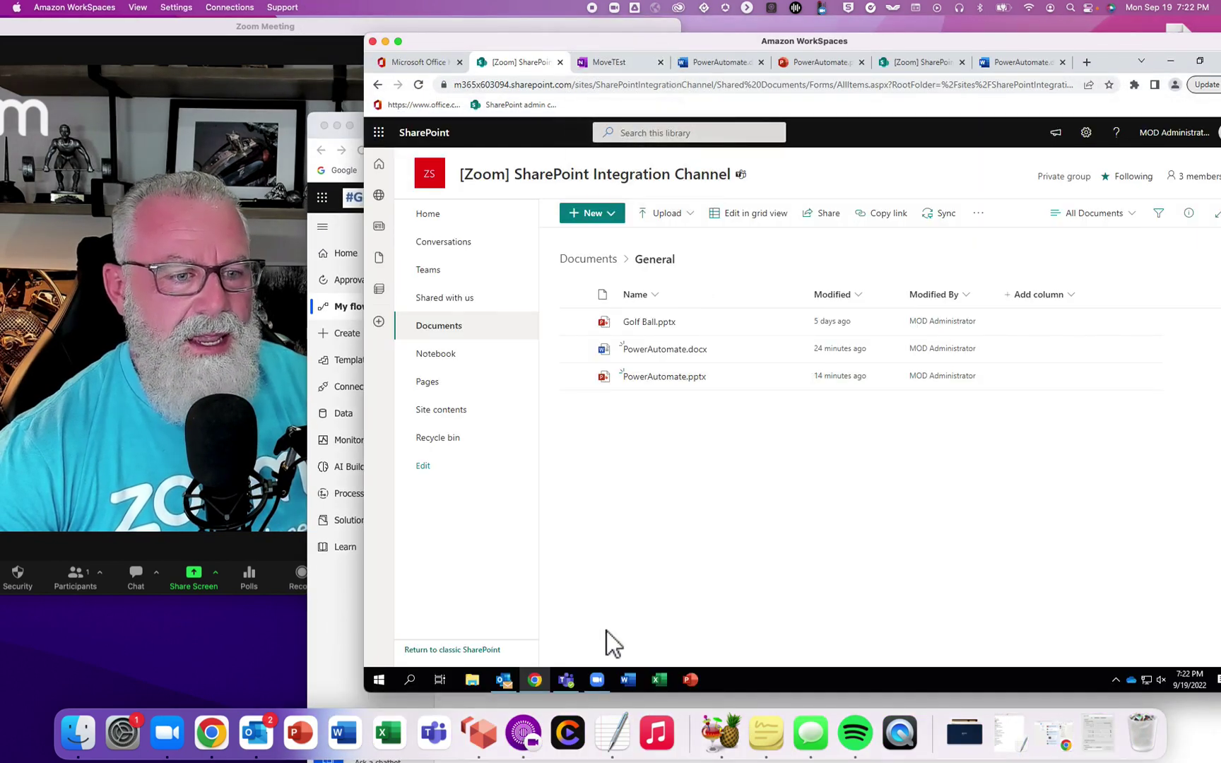
pyautogui.click(559, 675)
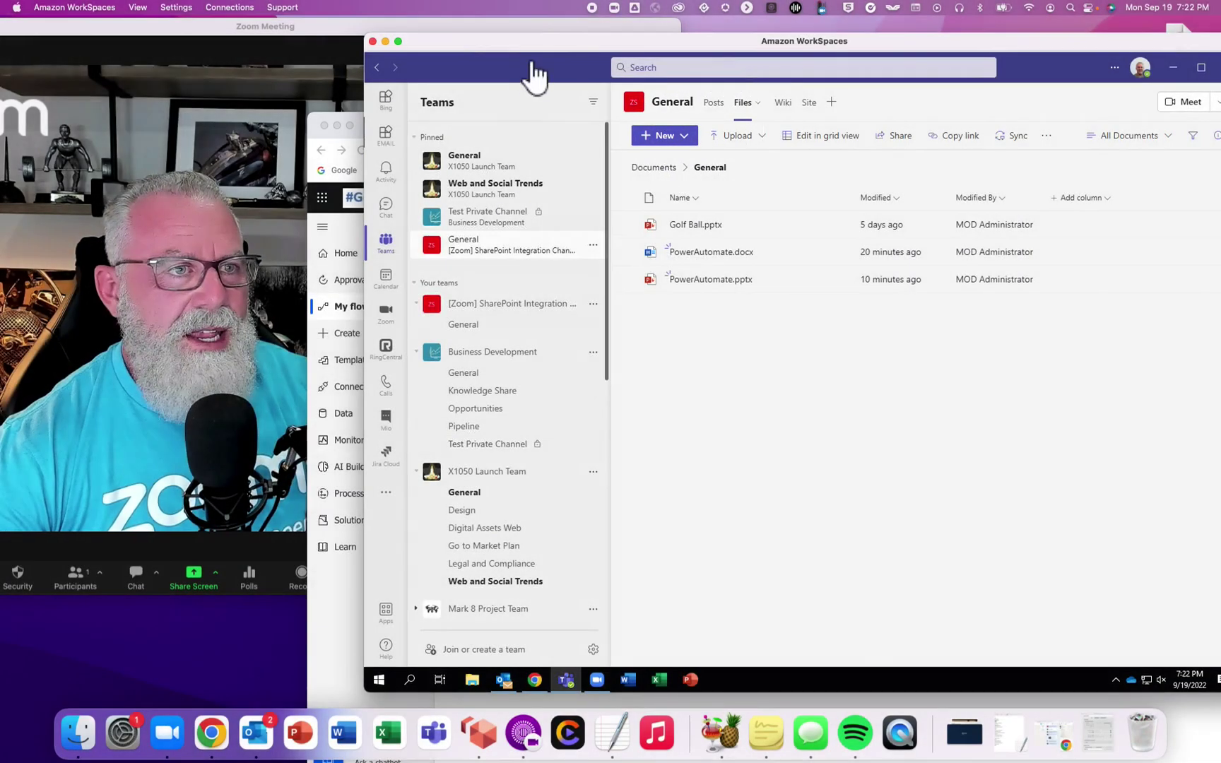
pyautogui.moveTo(534, 44); pyautogui.dragTo(648, 93)
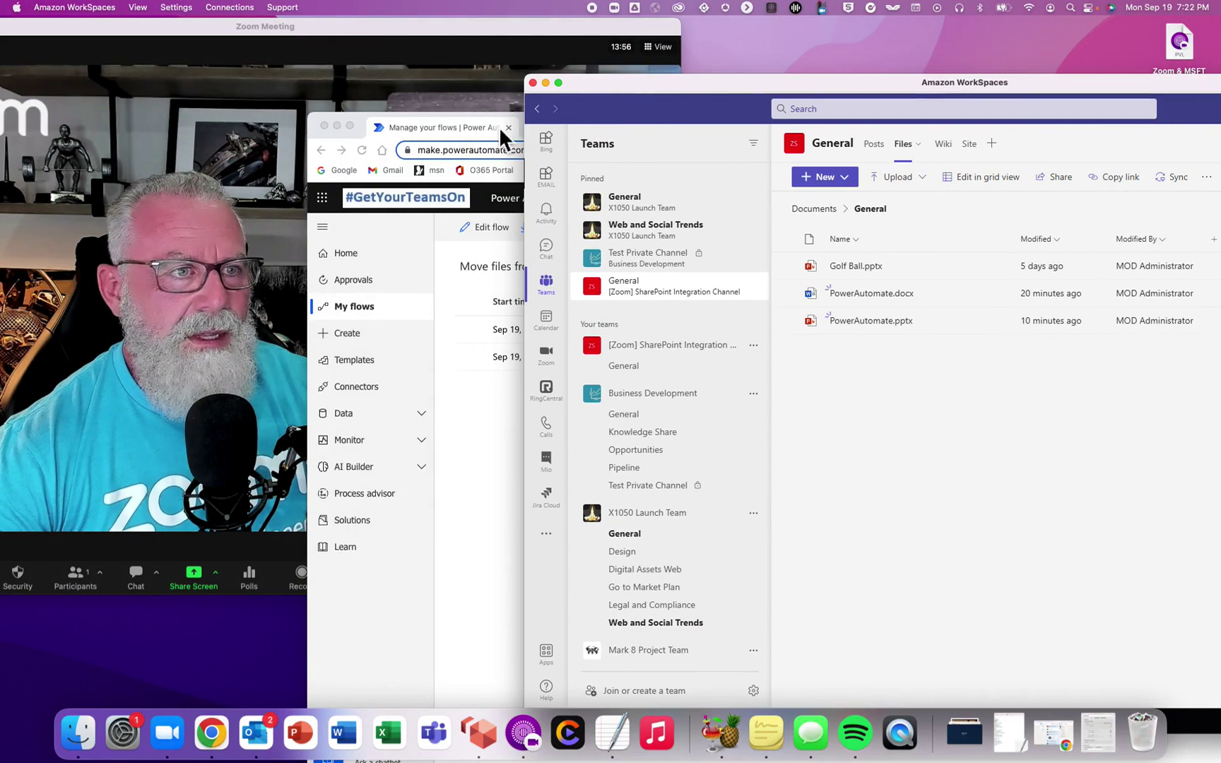
pyautogui.click(338, 126)
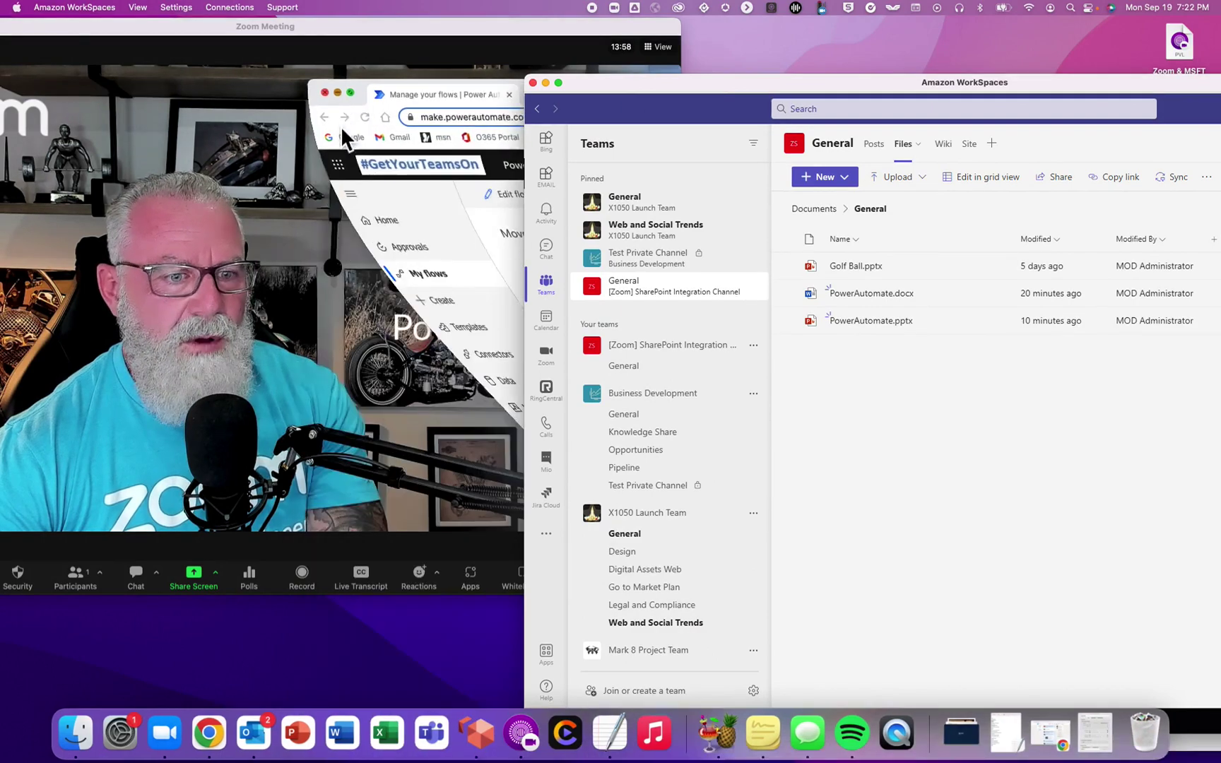
pyautogui.moveTo(721, 88); pyautogui.dragTo(468, 64)
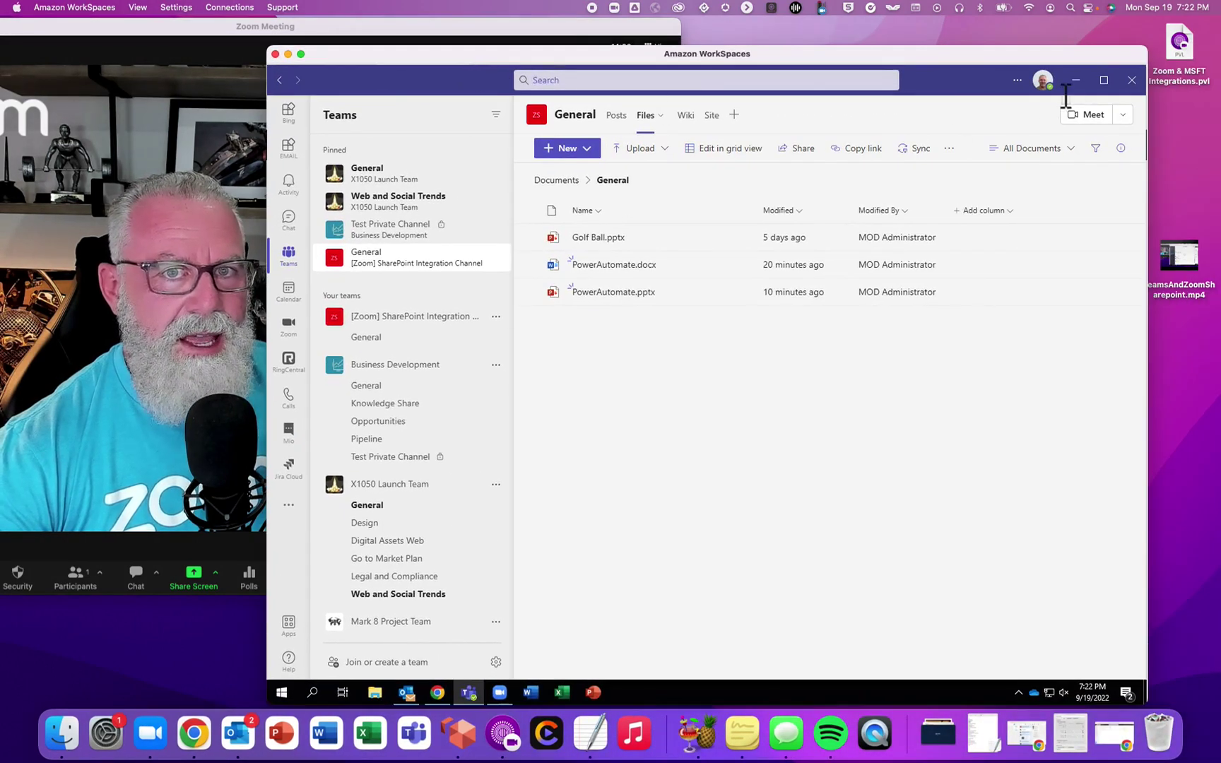
# Restore Teams to a floating window and place it beside the SharePoint General folder's file list.
pyautogui.click(1101, 81)
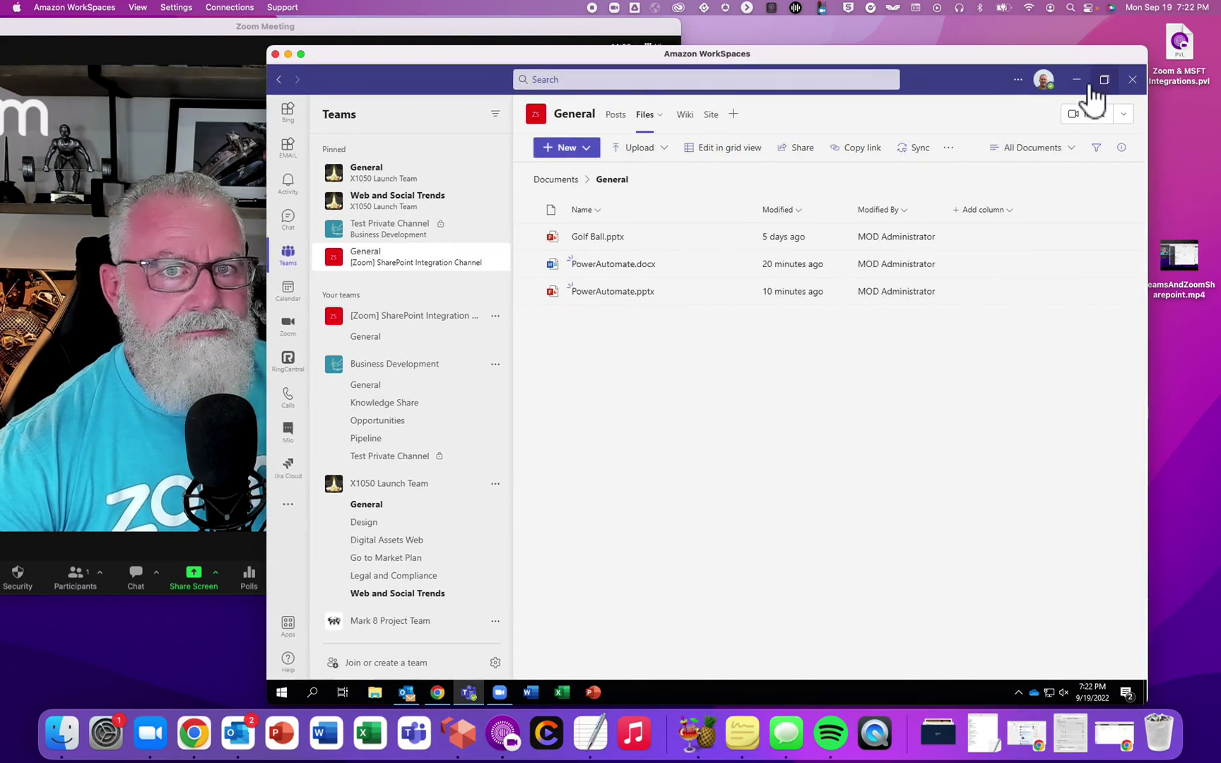
pyautogui.doubleClick(394, 77)
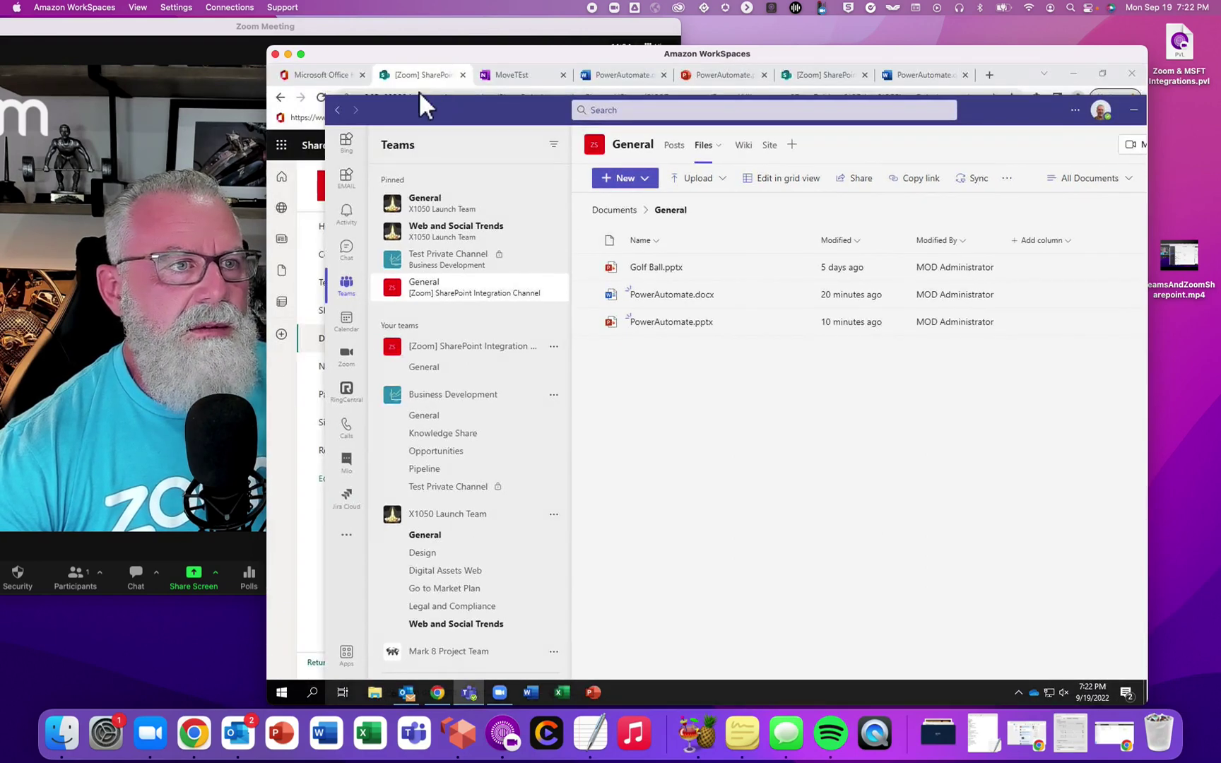
pyautogui.moveTo(335, 104); pyautogui.dragTo(843, 144)
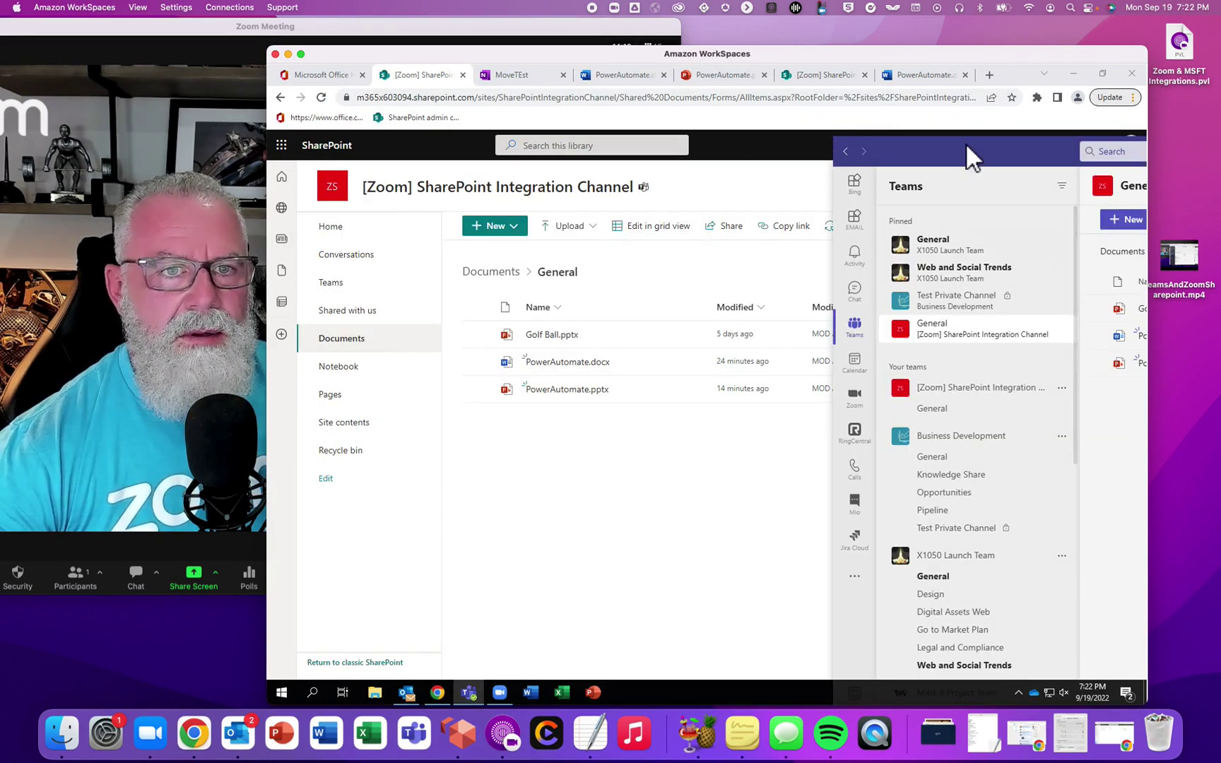
pyautogui.moveTo(965, 142); pyautogui.dragTo(764, 208)
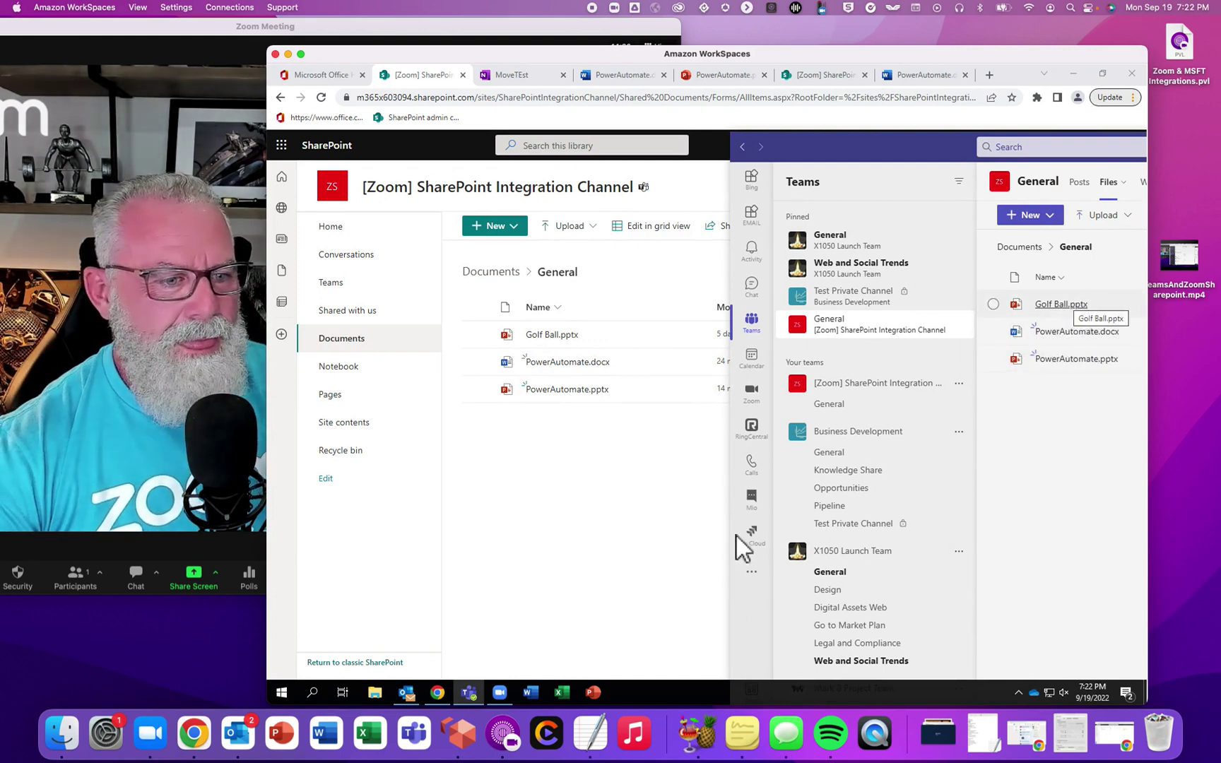
# Bring up the Zoom SharePoint Integration Channel beside the Teams file list, and bring the Zoom Meeting window forward.
pyautogui.click(502, 689)
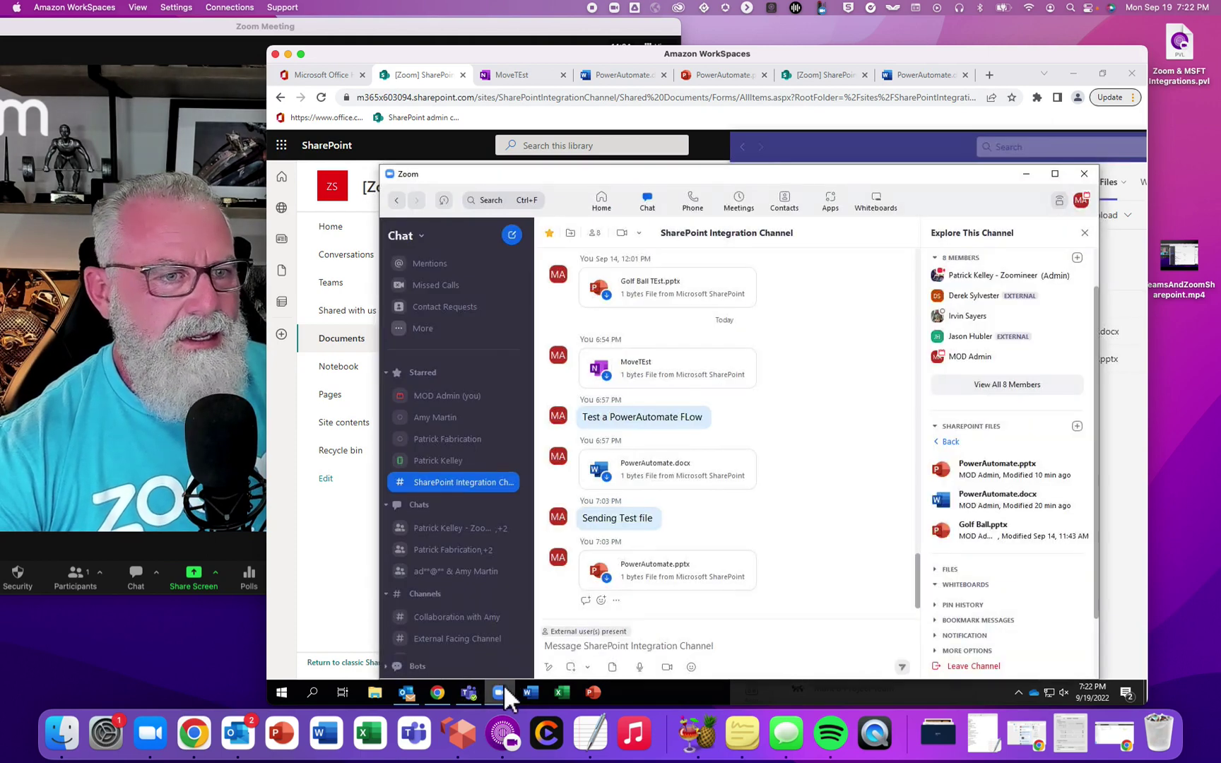
pyautogui.moveTo(826, 177); pyautogui.dragTo(631, 178)
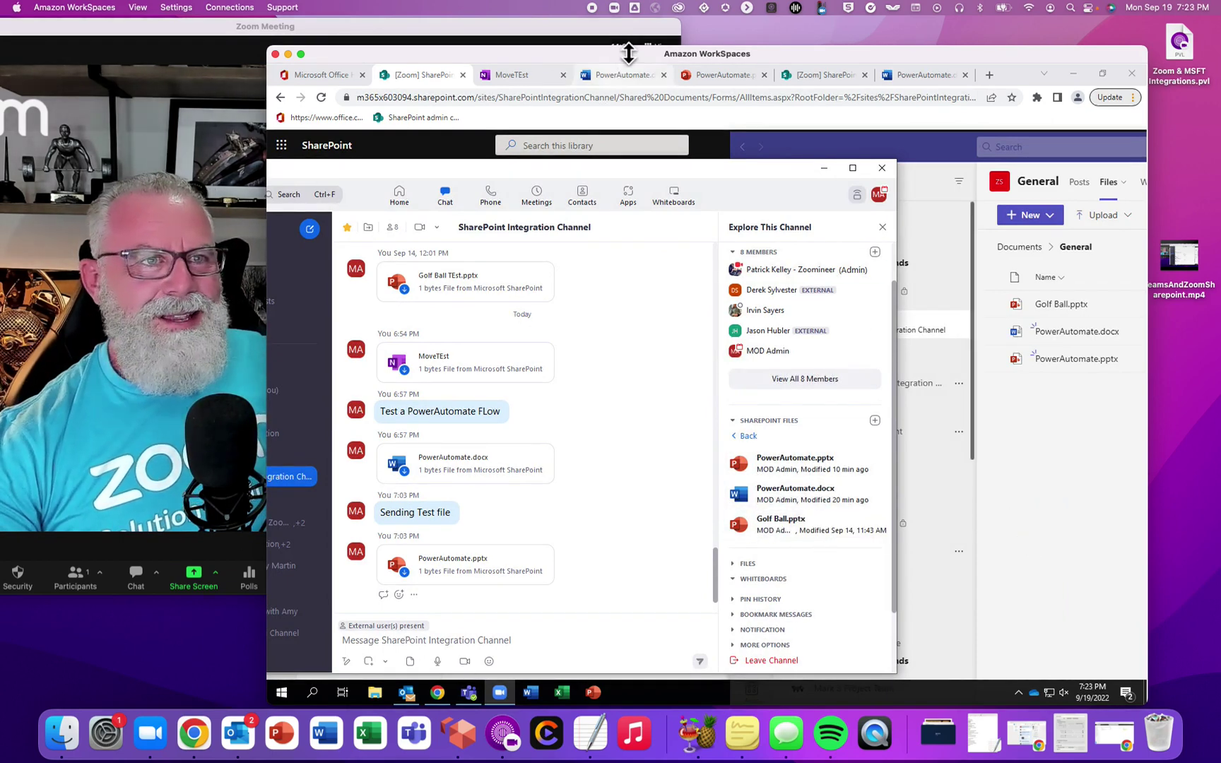
pyautogui.click(605, 29)
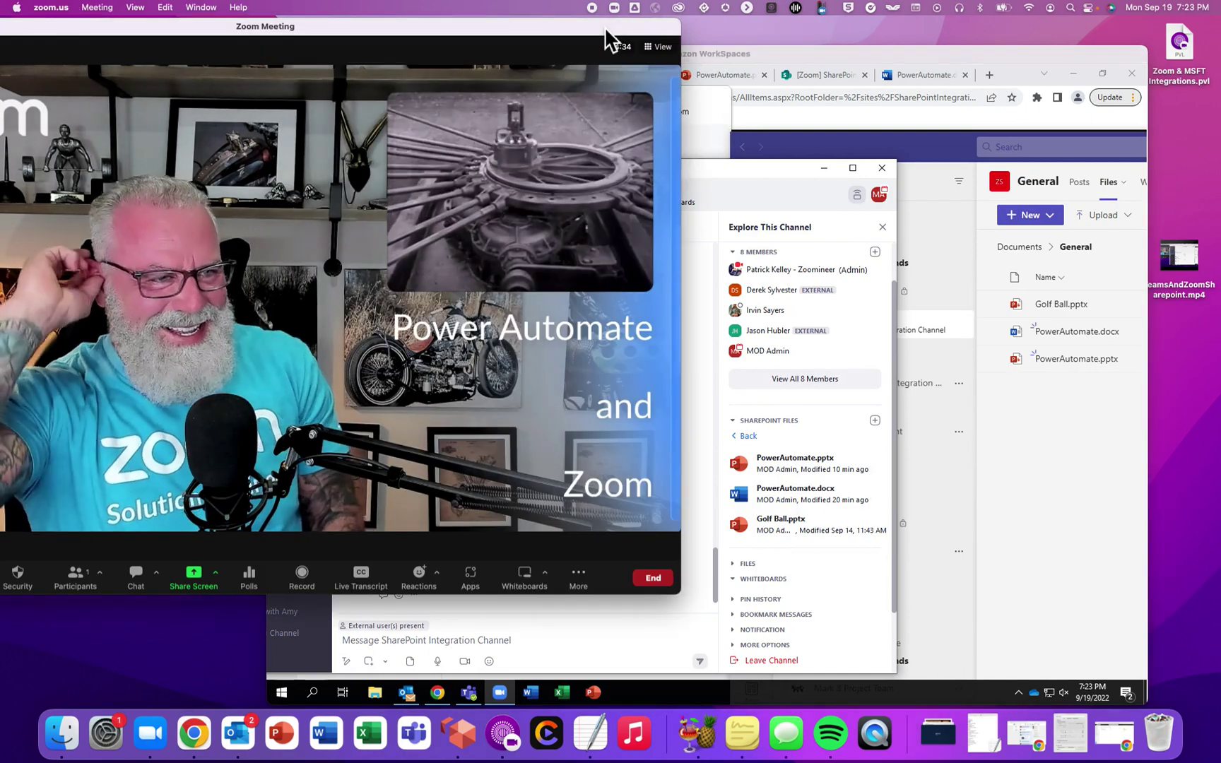